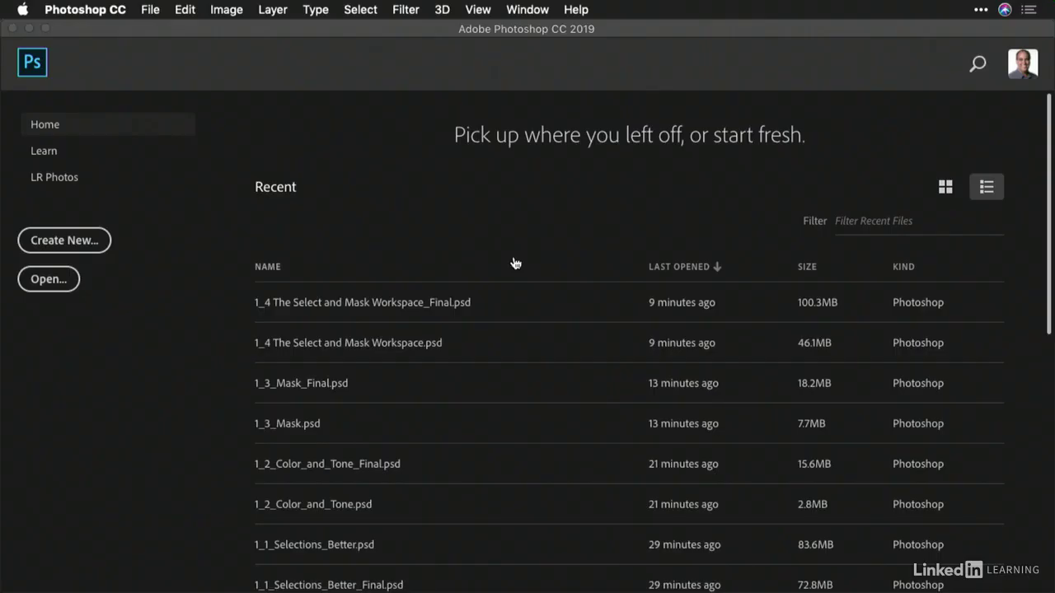
# Choose File > Browse in Bridge to reach the exercise files.
pyautogui.click(144, 9)
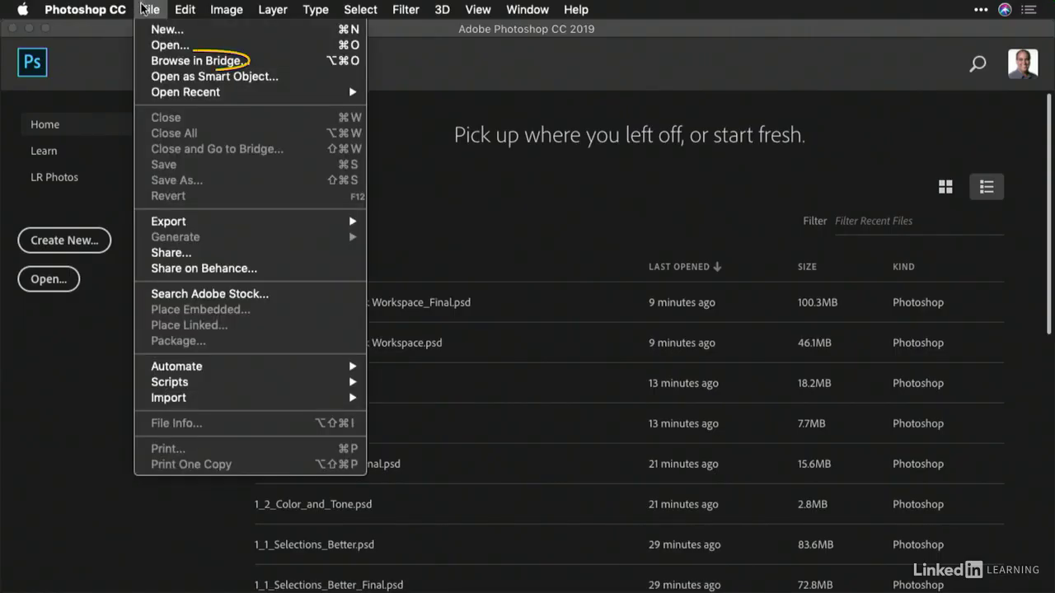
# From the 2 Getting Started with Selection Tools folder, open 2_1_Splash.jpg and both Splashing_Bird files.
pyautogui.click(161, 62)
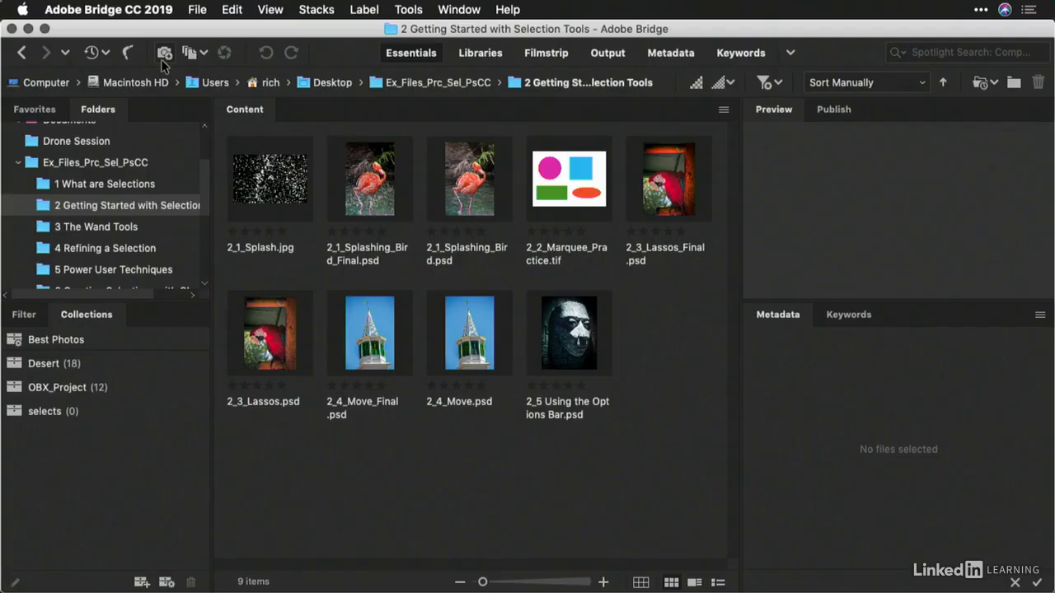
pyautogui.click(439, 83)
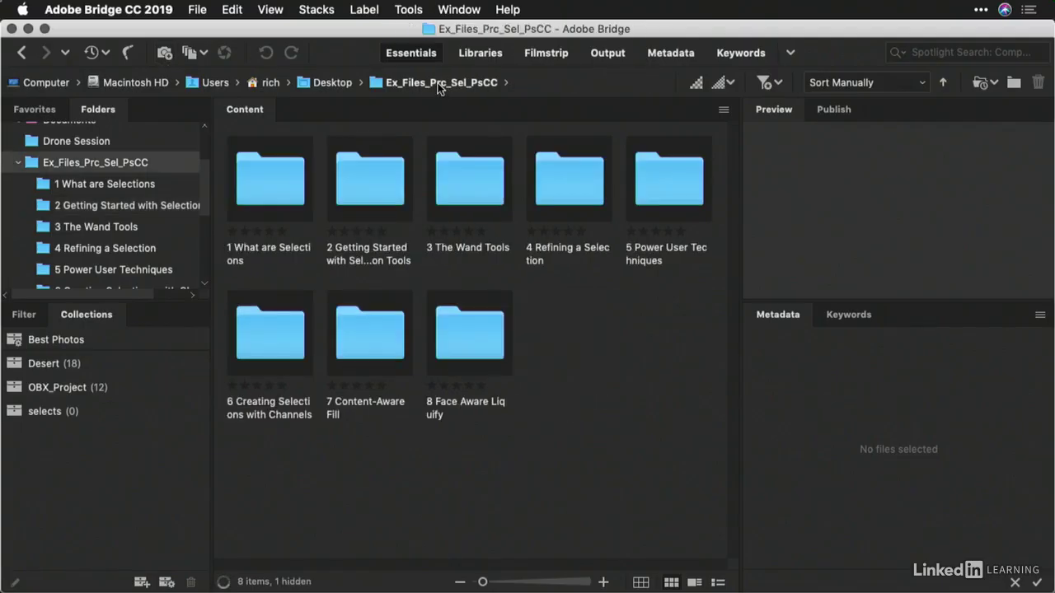
pyautogui.doubleClick(382, 165)
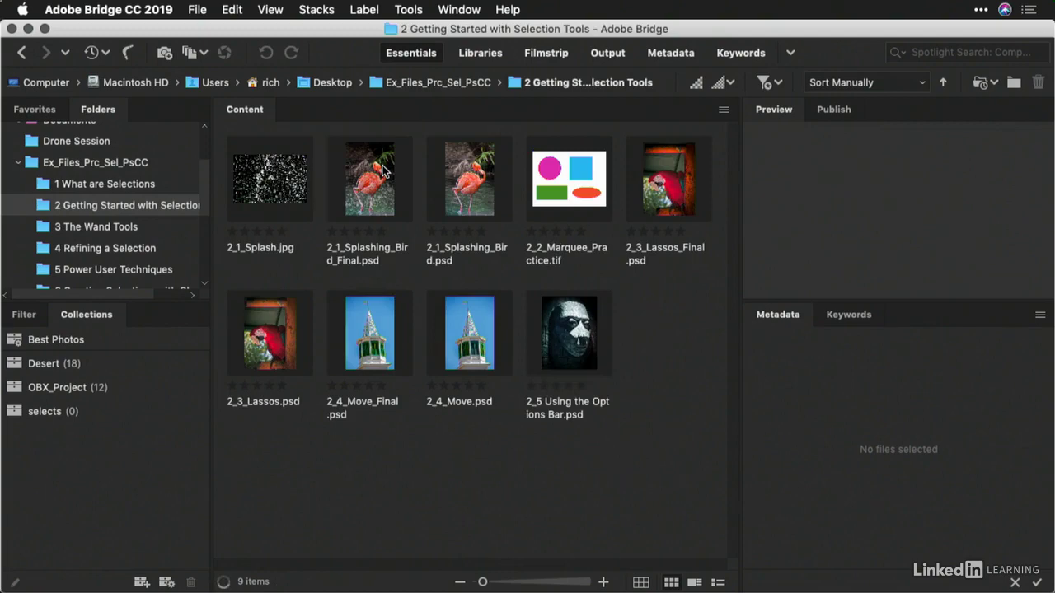
pyautogui.click(289, 206)
pyautogui.keyDown('super'); pyautogui.click(365, 196); pyautogui.keyUp('super')
pyautogui.keyDown('super'); pyautogui.click(449, 198); pyautogui.keyUp('super')
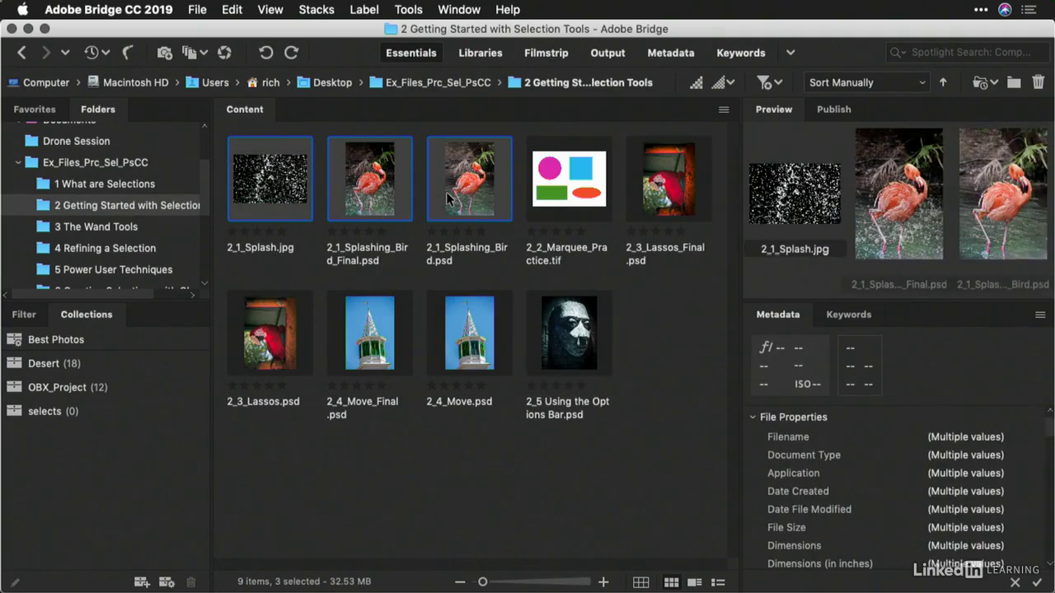
pyautogui.doubleClick(375, 198)
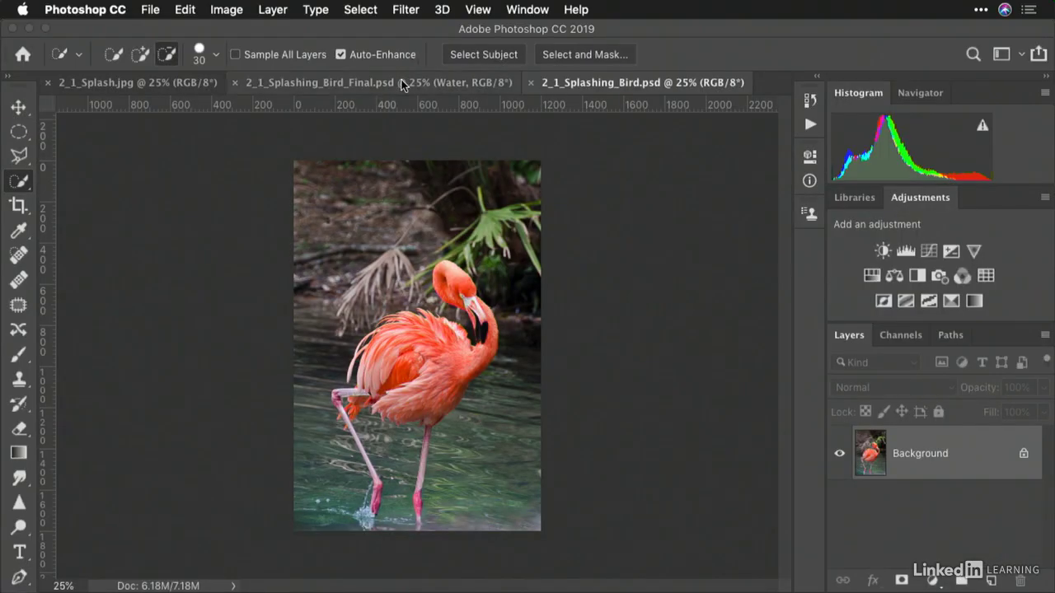
# Move the Splashing_Bird_Final tab to the end and toggle its Water layer to compare.
pyautogui.moveTo(401, 83); pyautogui.dragTo(683, 84)
pyautogui.scroll(-2, 857, 484)
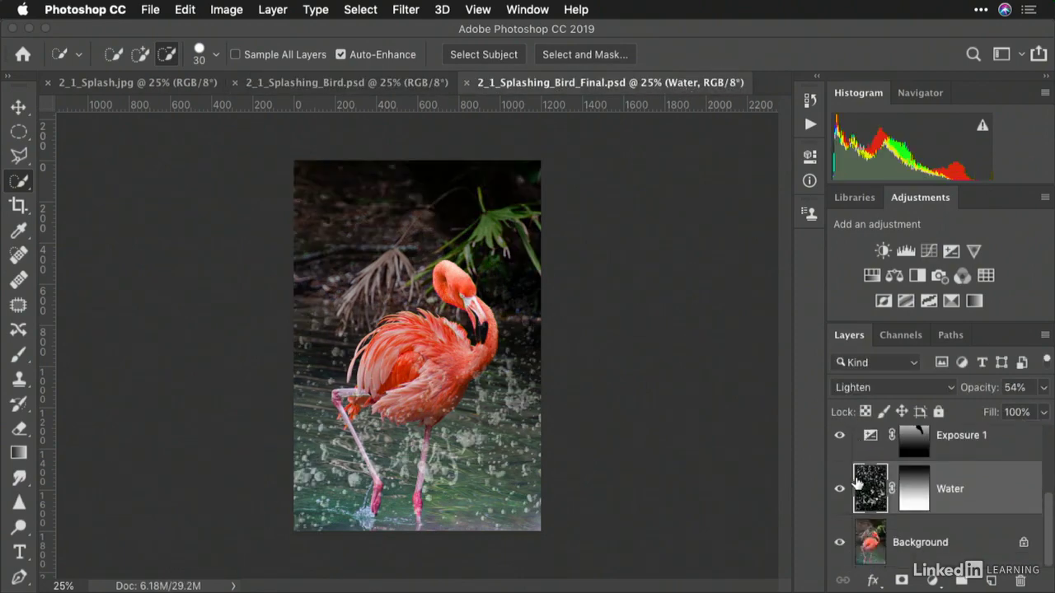
pyautogui.click(840, 489)
pyautogui.click(840, 489)
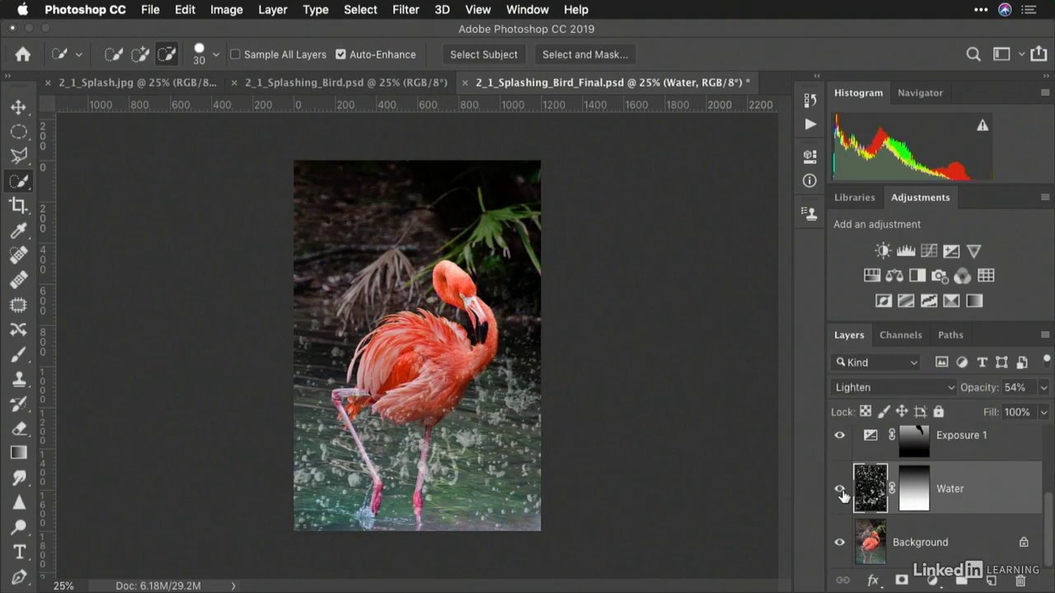
pyautogui.click(839, 489)
pyautogui.click(839, 489)
# Toggle the Exposure 1 adjustment off and on, then switch to 2_1_Splash.jpg.
pyautogui.scroll(2, 841, 492)
pyautogui.click(840, 485)
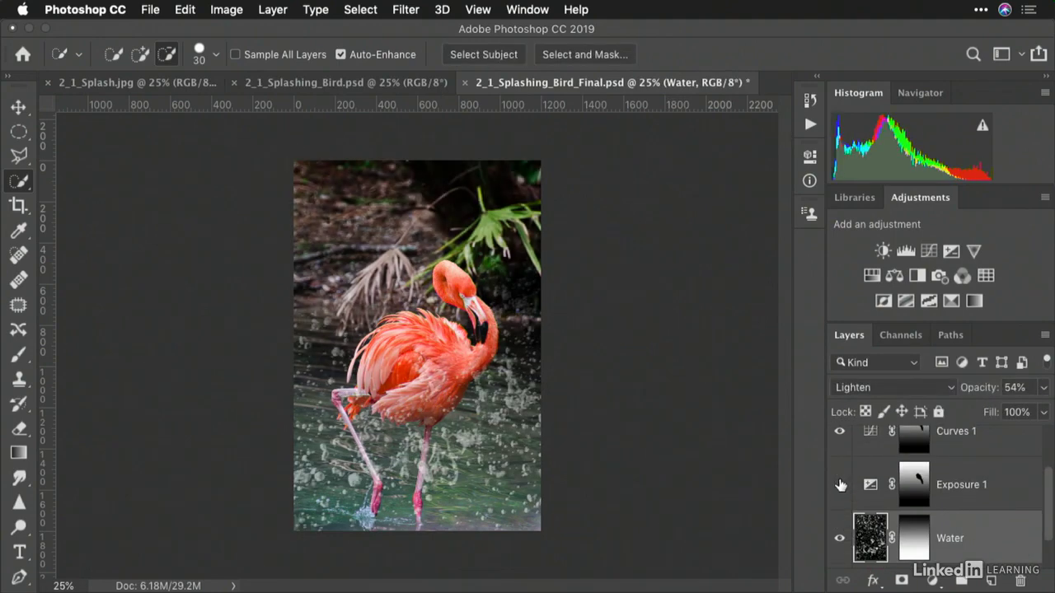
pyautogui.click(839, 485)
pyautogui.scroll(1, 839, 484)
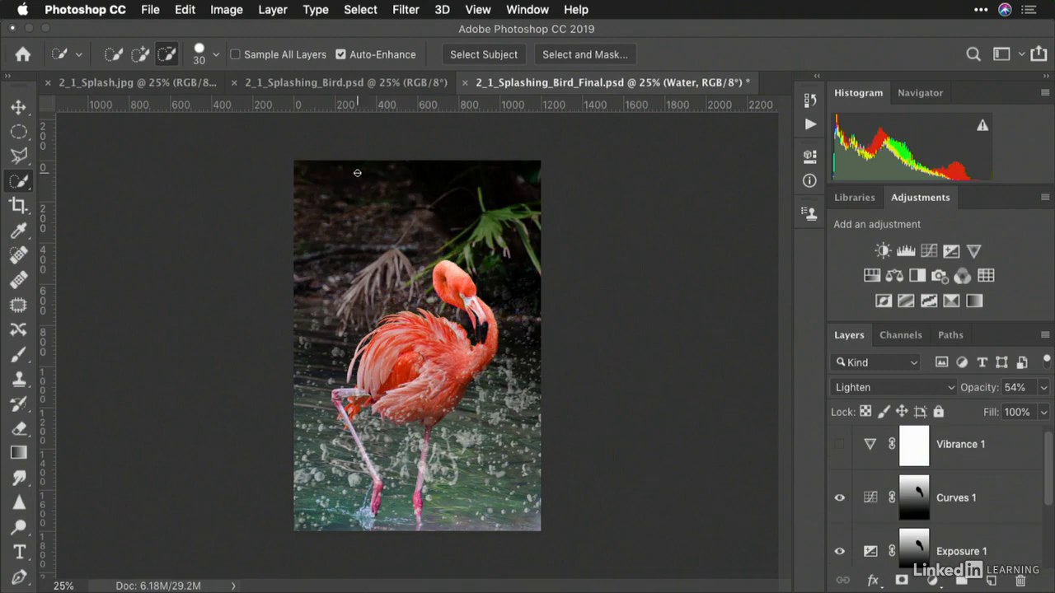
pyautogui.click(185, 85)
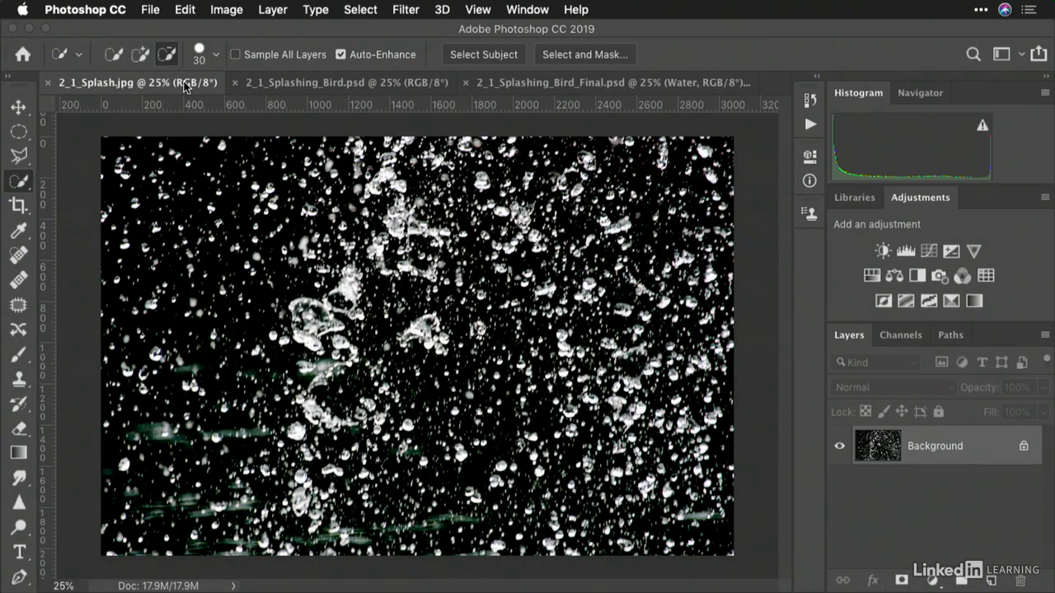
# Select all of the splash image and copy it.
pyautogui.click(360, 9)
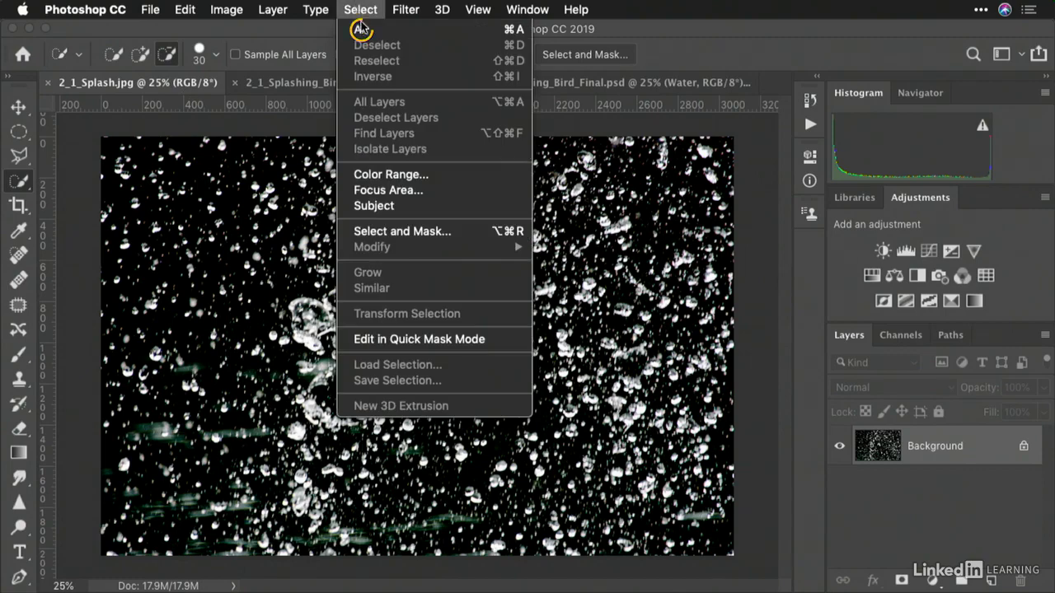
pyautogui.click(361, 31)
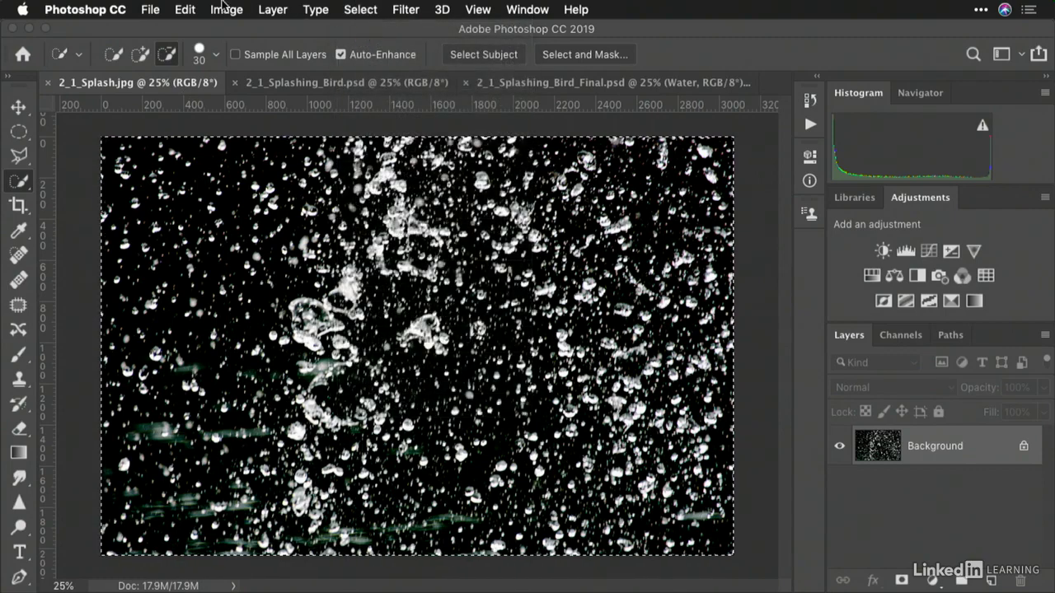
pyautogui.click(184, 10)
pyautogui.click(198, 126)
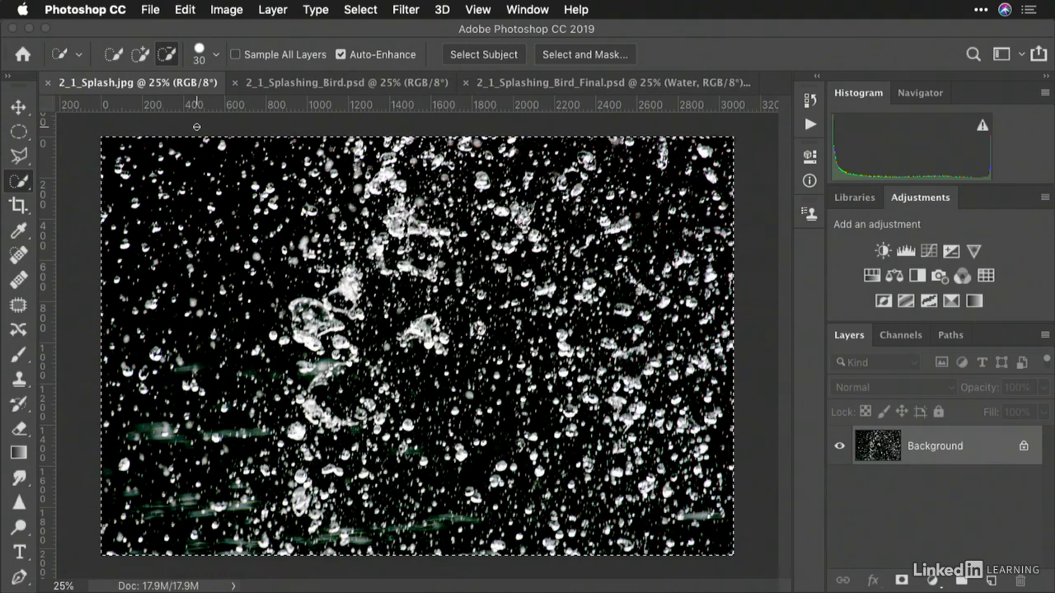
# Paste the splash into 2_1_Splashing_Bird.psd as a new layer.
pyautogui.click(277, 83)
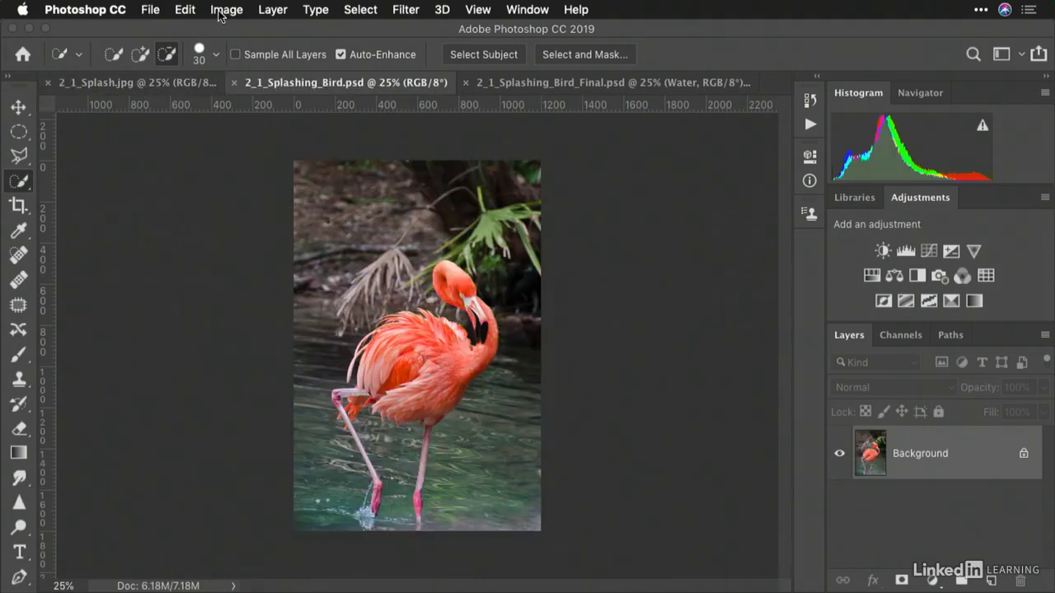
pyautogui.click(187, 9)
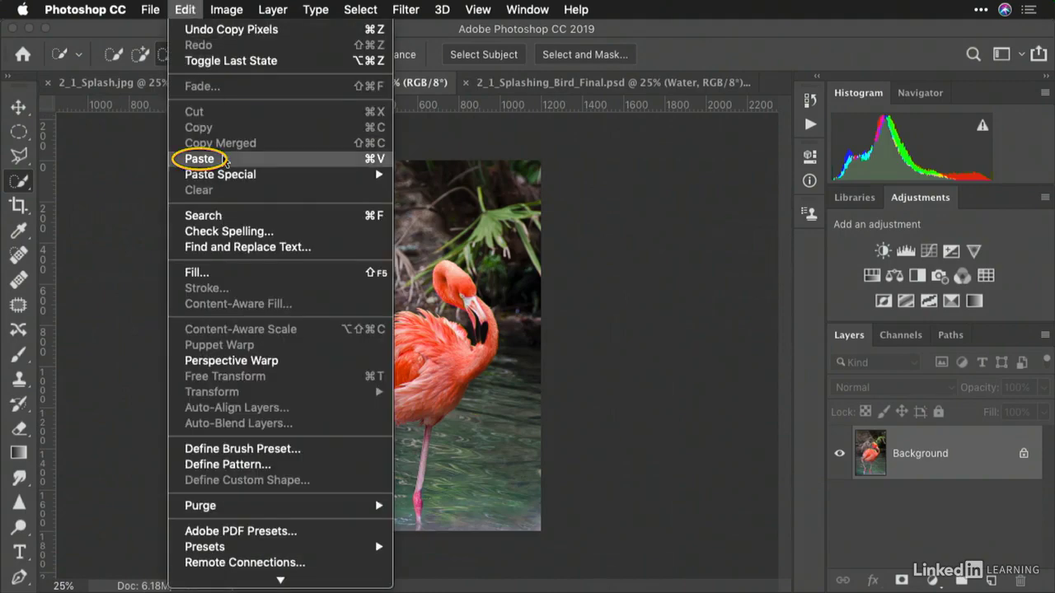
pyautogui.click(223, 158)
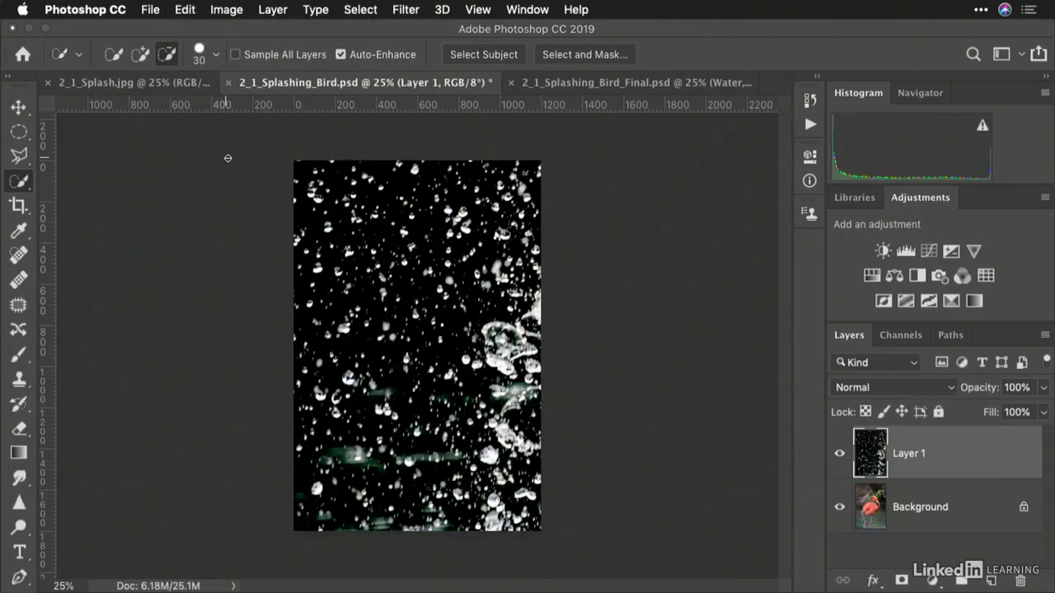
# Position the pasted splash over the flamingo, rotated about 92° and scaled to roughly 86%.
pyautogui.press('v')
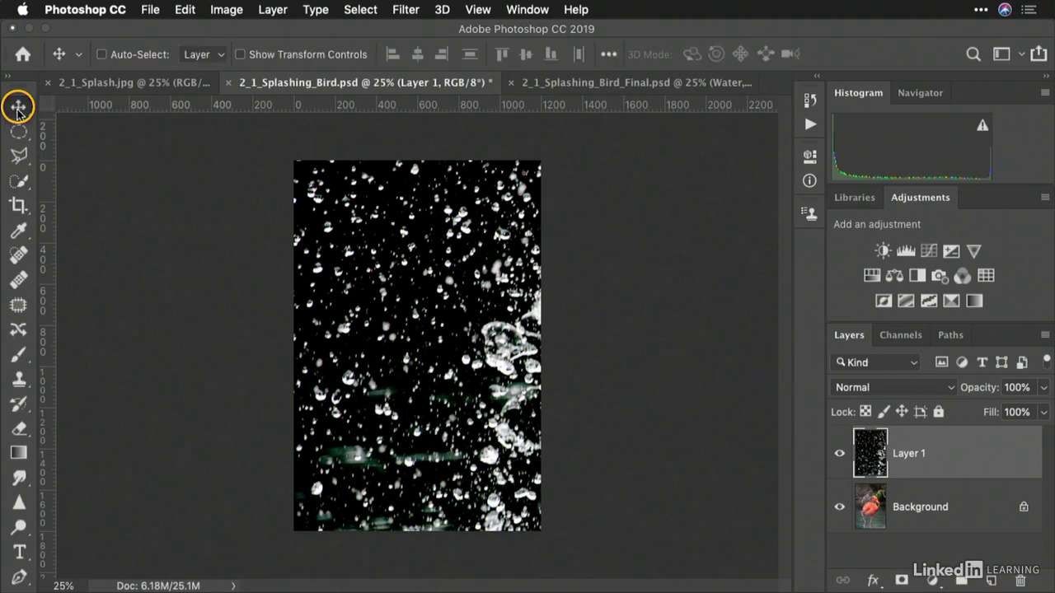
pyautogui.moveTo(501, 389); pyautogui.dragTo(382, 383)
pyautogui.press('super+t')
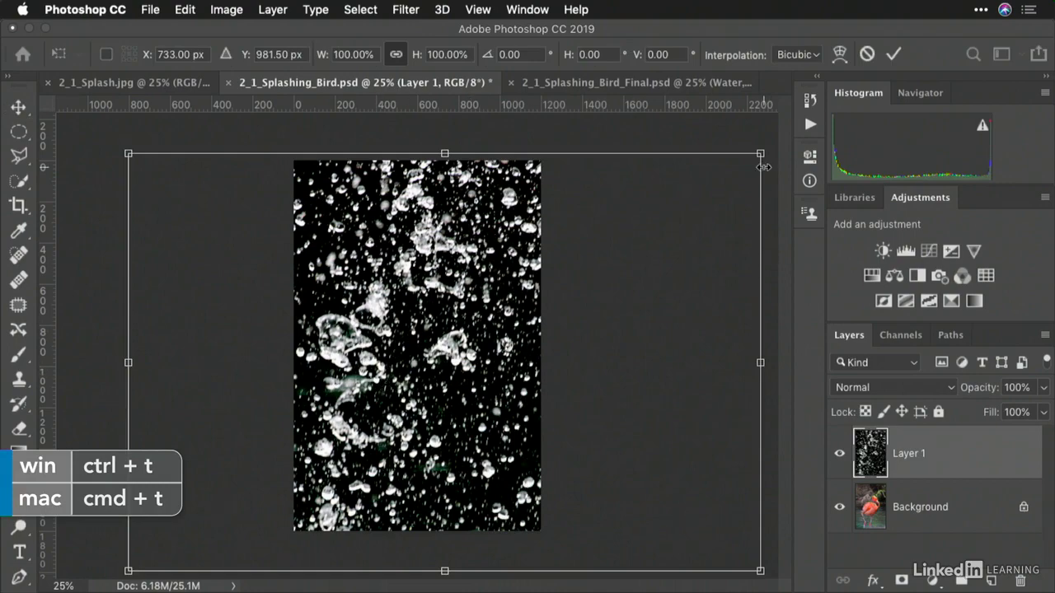
pyautogui.moveTo(763, 141); pyautogui.dragTo(566, 554)
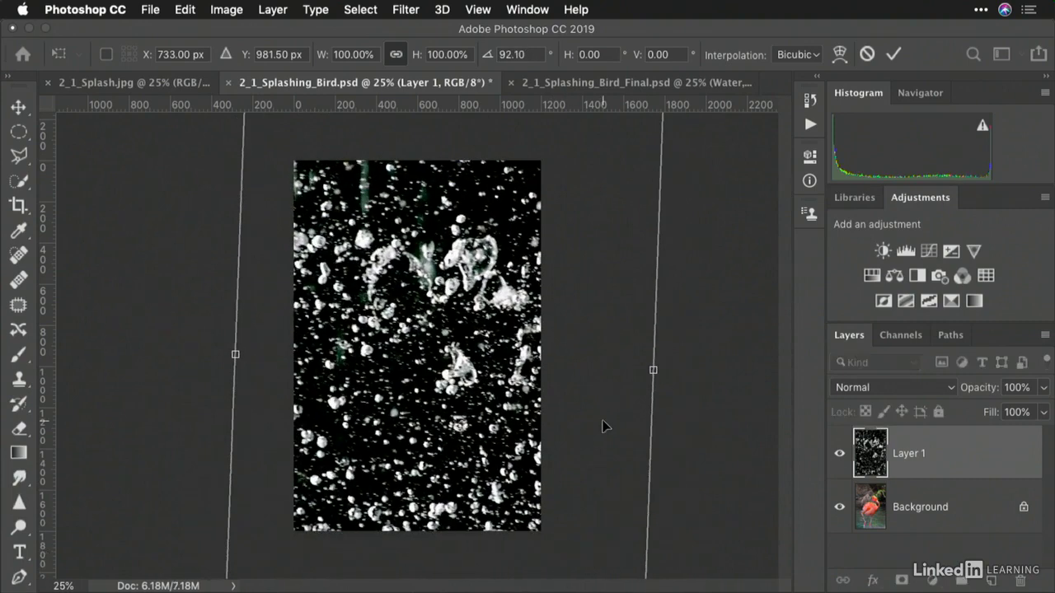
pyautogui.press('super+minus')
pyautogui.press('super+minus')
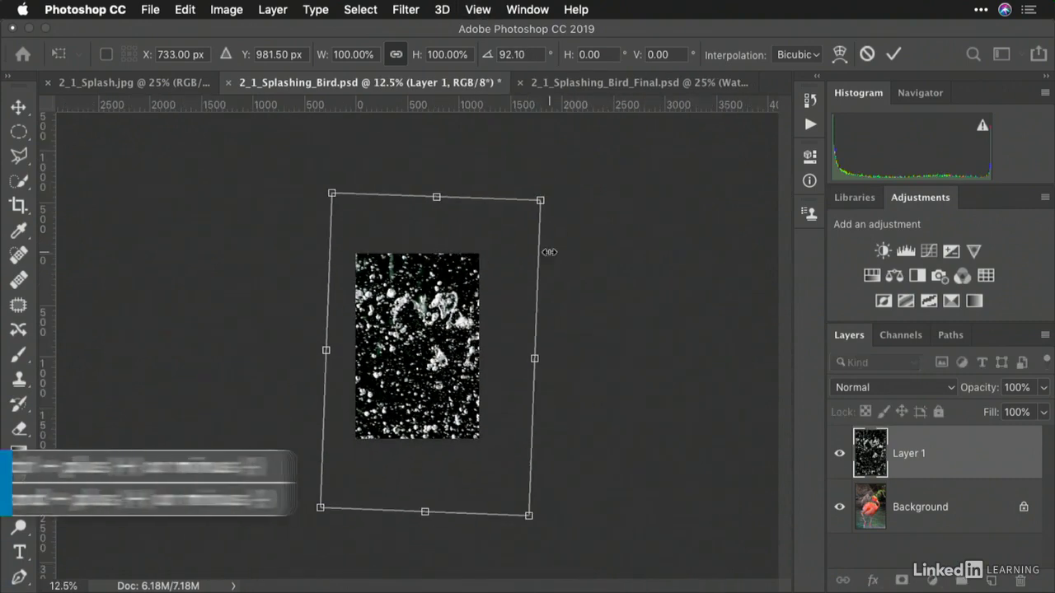
pyautogui.moveTo(540, 200); pyautogui.dragTo(508, 243)
pyautogui.moveTo(443, 363); pyautogui.dragTo(454, 320)
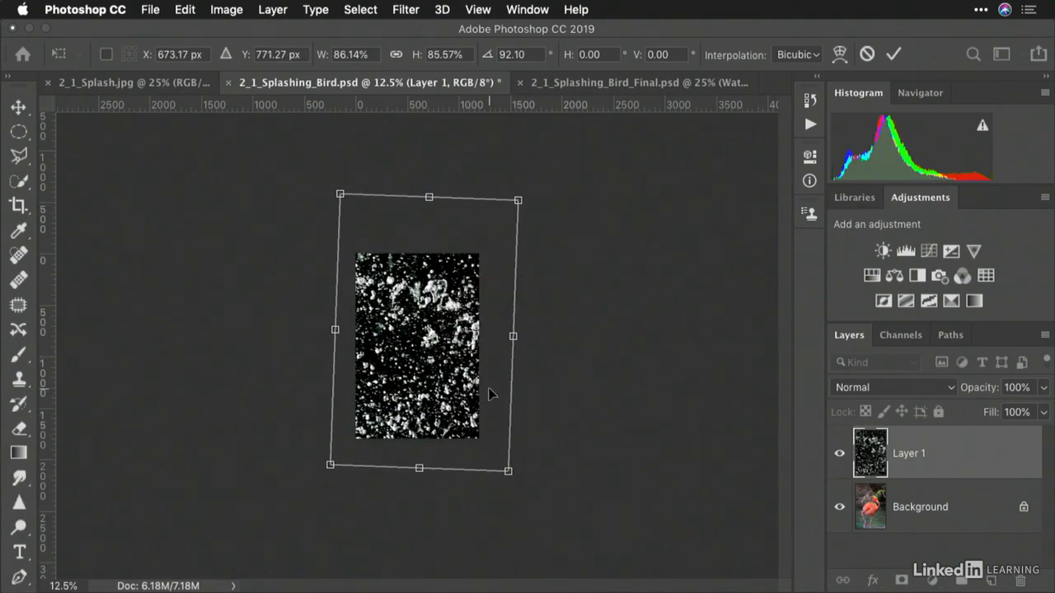
pyautogui.press('Return')
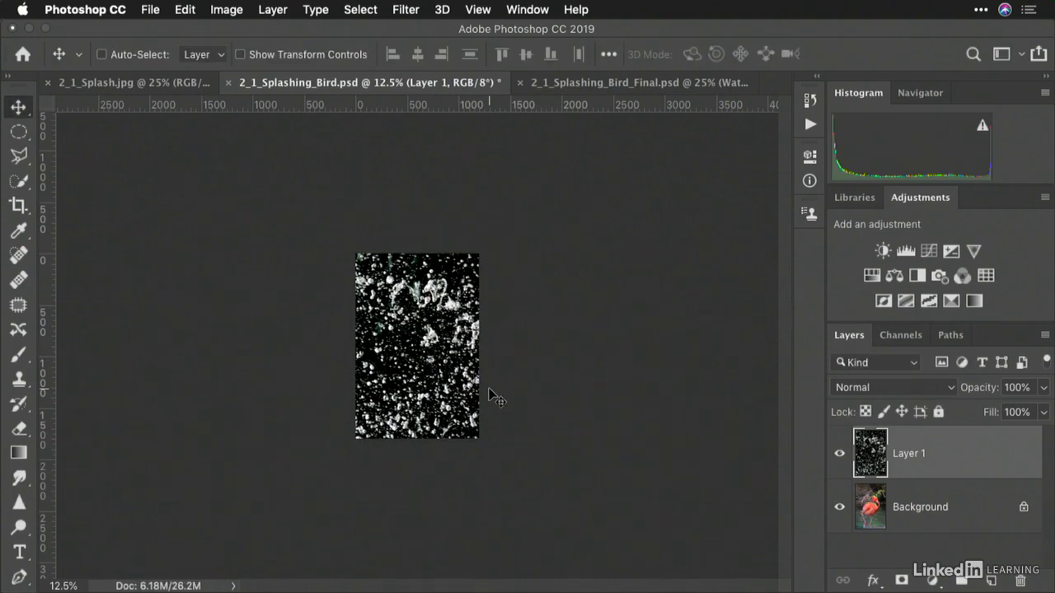
# Zoom back to 25%, add a layer mask to Layer 1, and open the Gradient presets.
pyautogui.press('super')
pyautogui.press('super+equal')
pyautogui.press('super+equal')
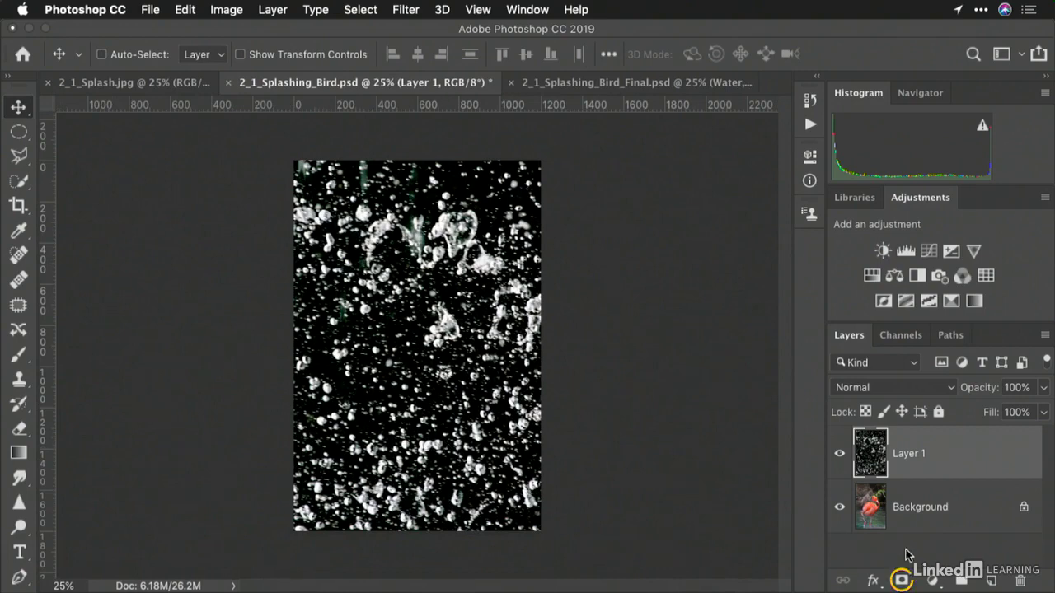
pyautogui.click(901, 580)
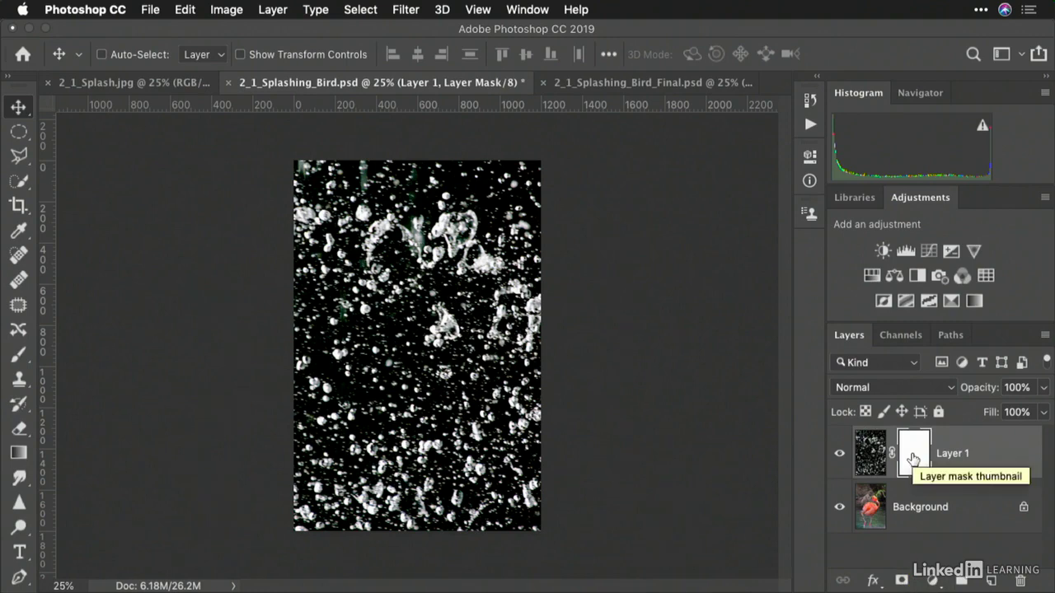
pyautogui.click(19, 452)
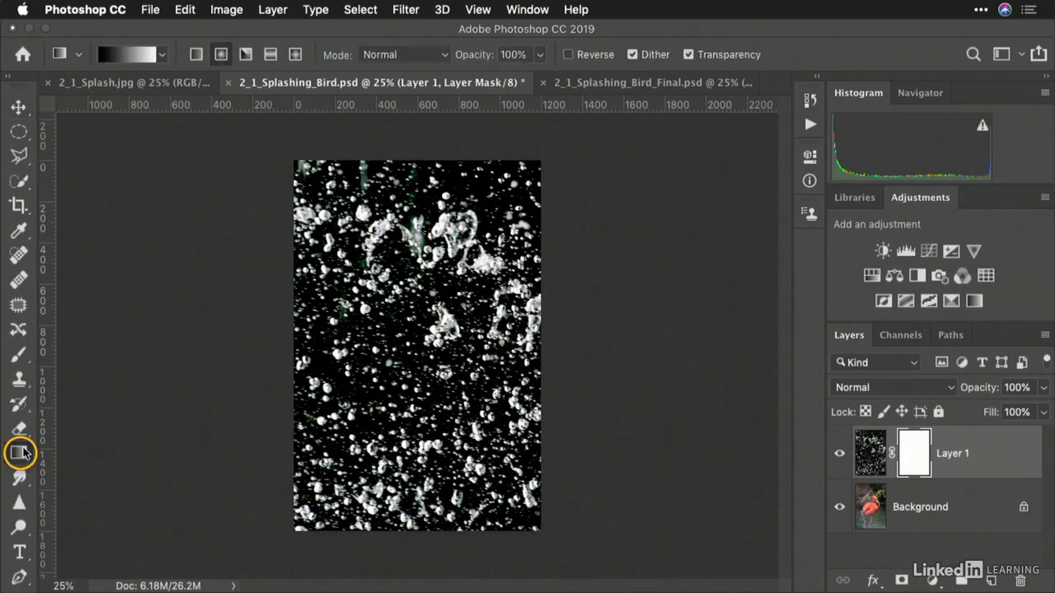
pyautogui.click(160, 56)
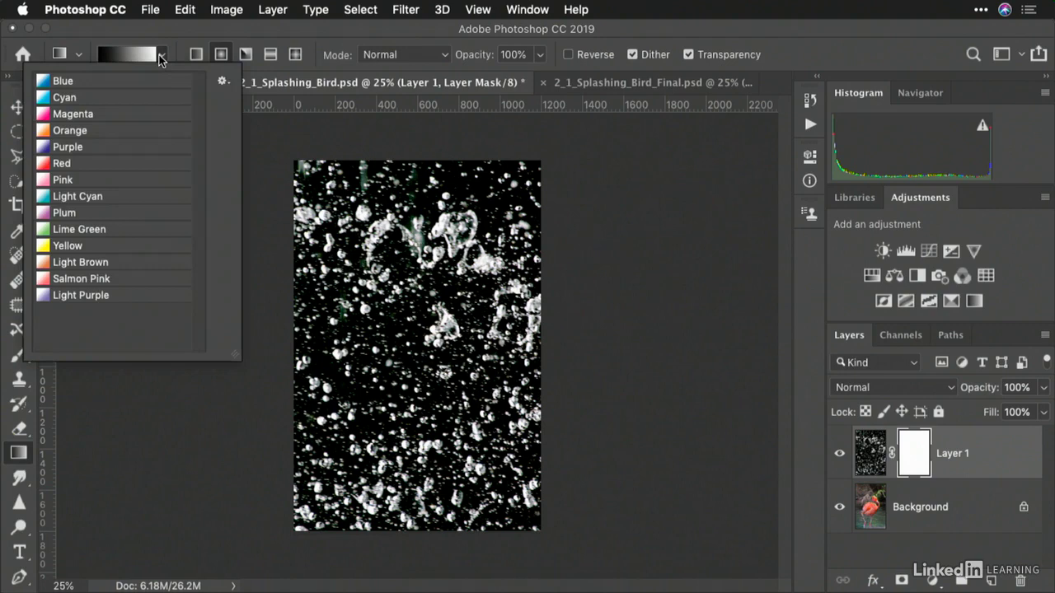
# Reset the gradients to defaults and pick the Black, White gradient.
pyautogui.click(220, 80)
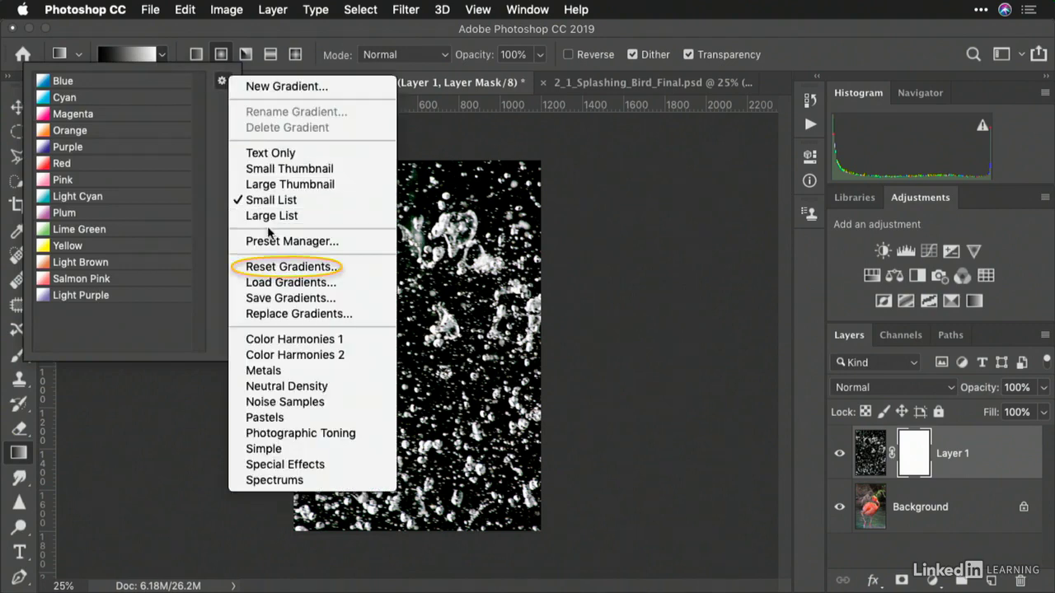
pyautogui.click(272, 266)
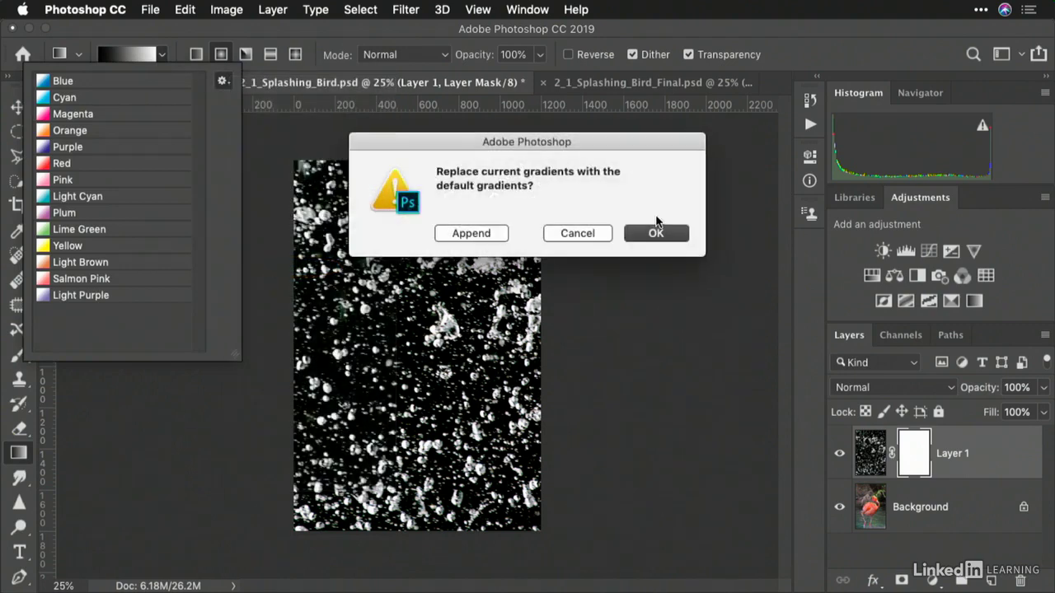
pyautogui.click(657, 234)
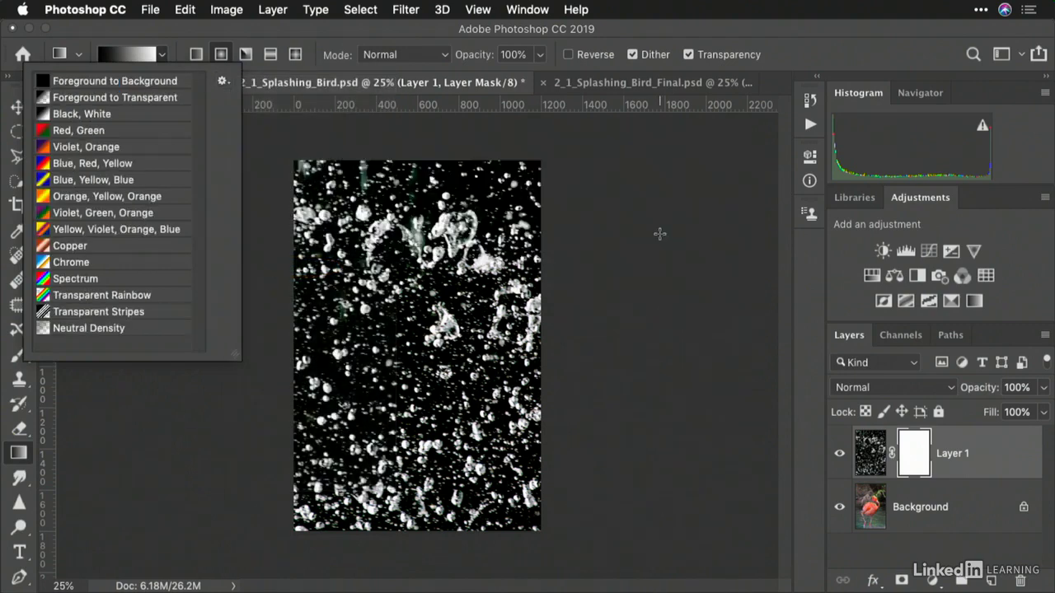
pyautogui.click(99, 120)
pyautogui.click(415, 136)
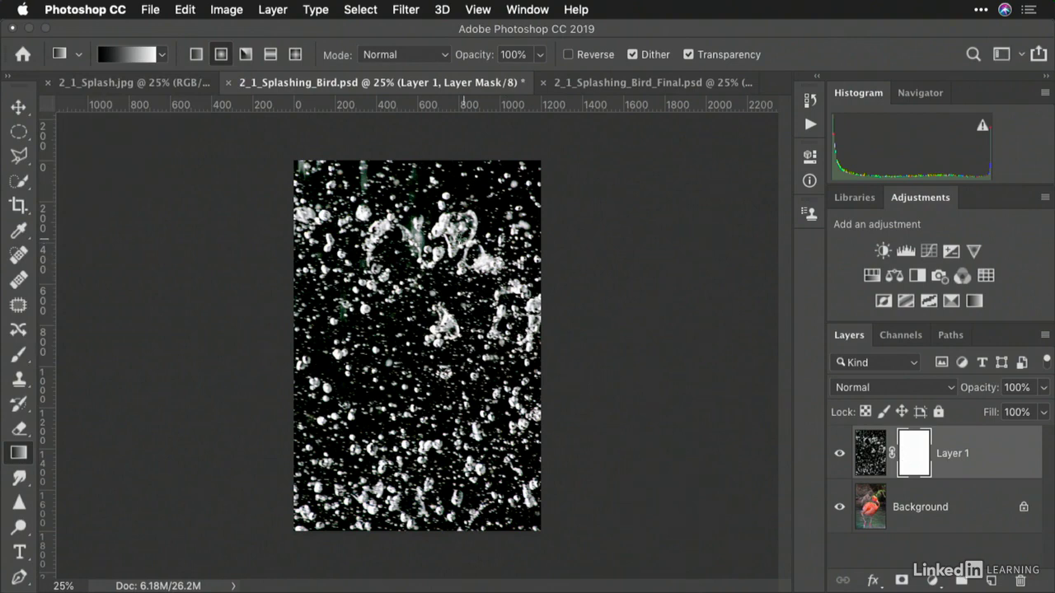
# Draw a top-to-bottom linear gradient on Layer 1's mask to fade the splash.
pyautogui.moveTo(438, 238); pyautogui.dragTo(435, 449)
pyautogui.press('super+z')
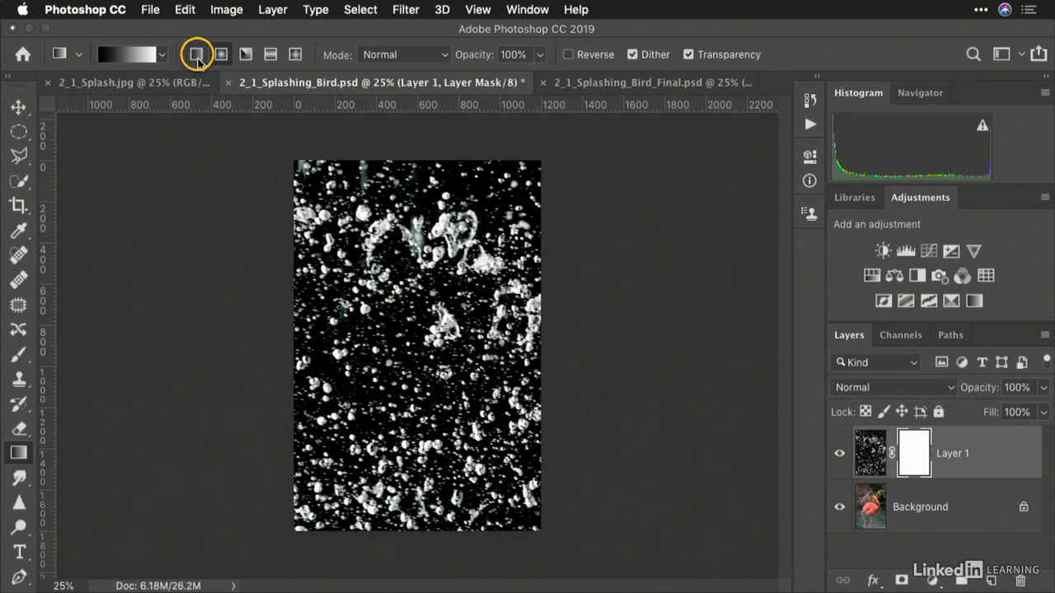
pyautogui.click(196, 55)
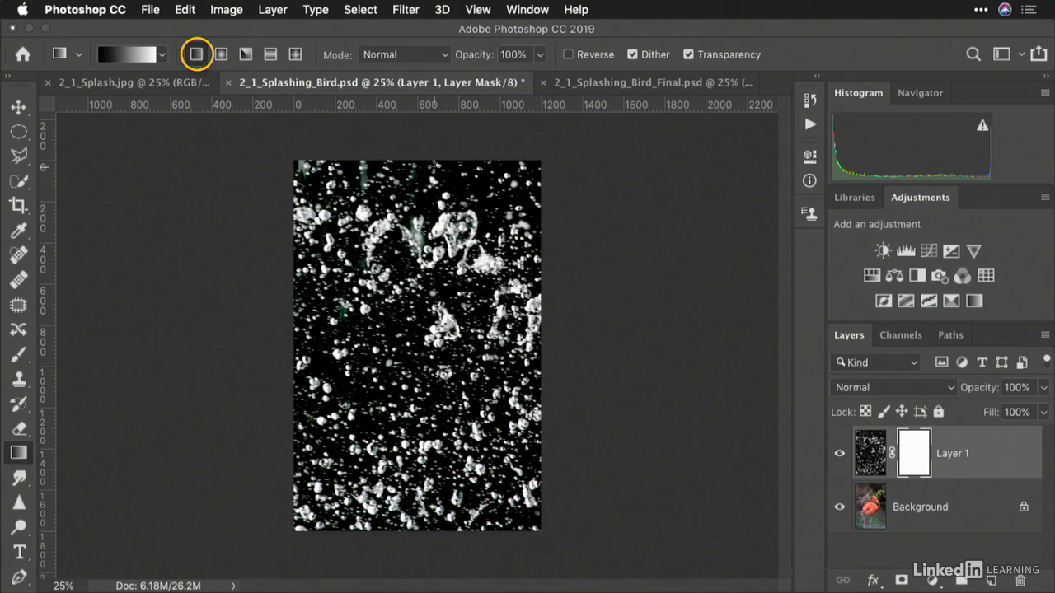
pyautogui.moveTo(434, 165); pyautogui.dragTo(445, 429)
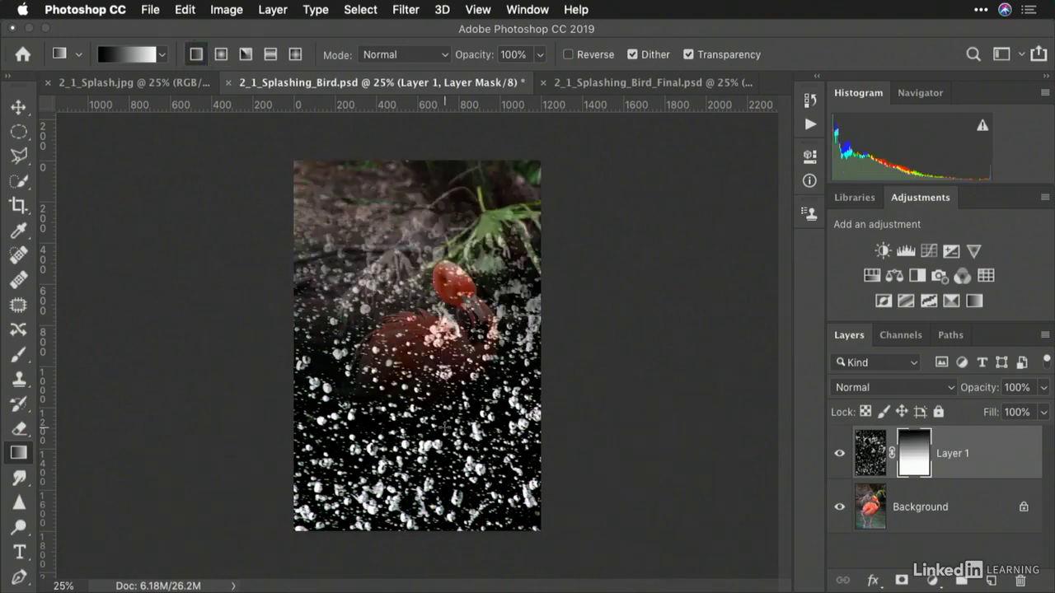
pyautogui.moveTo(419, 216); pyautogui.dragTo(439, 464)
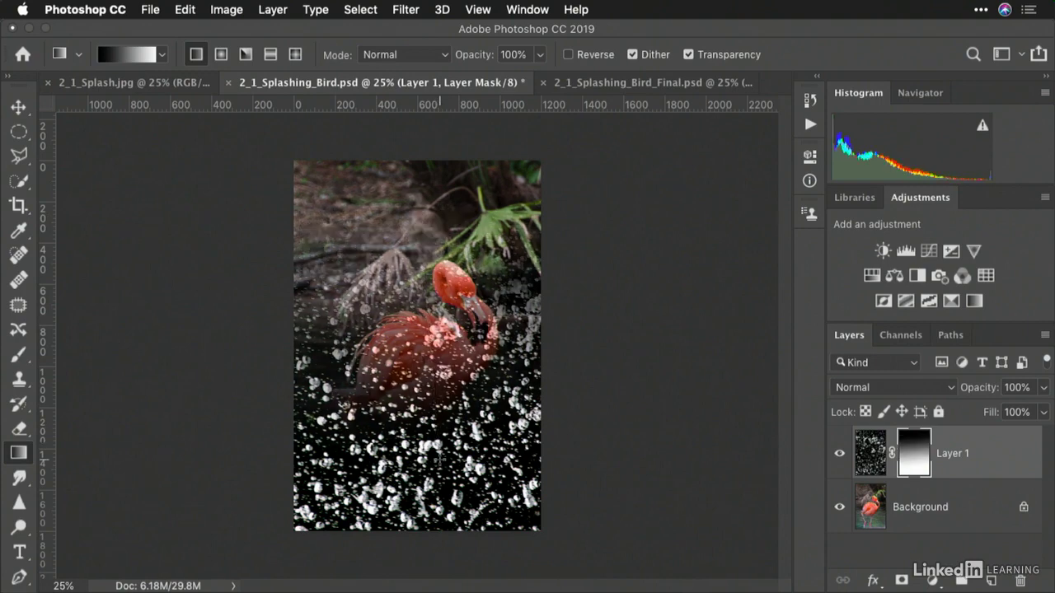
pyautogui.moveTo(392, 179); pyautogui.dragTo(444, 519)
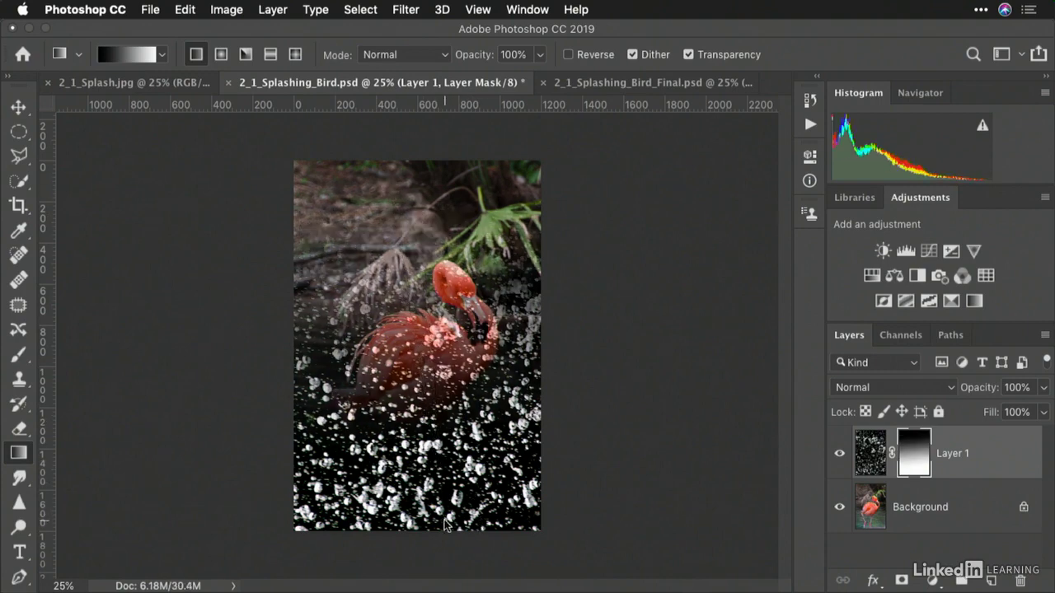
# Set Layer 1's blend mode to Lighten.
pyautogui.click(880, 459)
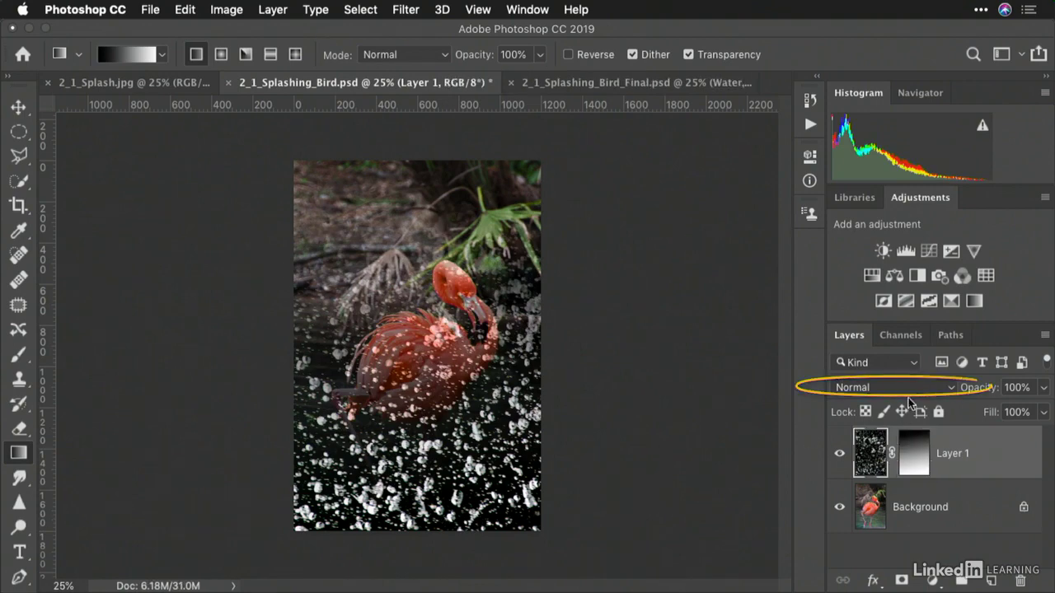
pyautogui.click(900, 388)
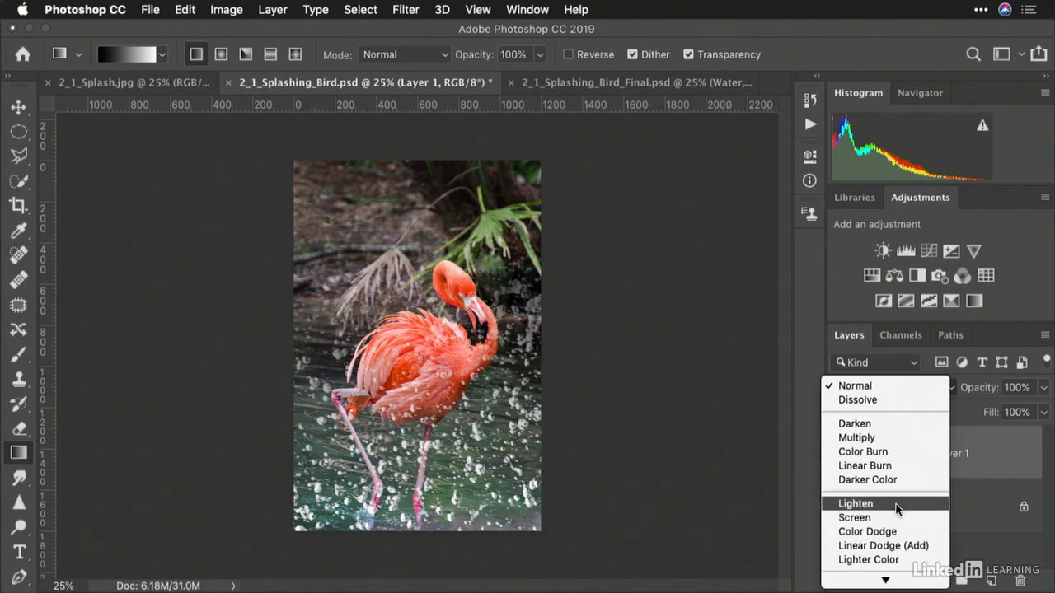
pyautogui.click(896, 504)
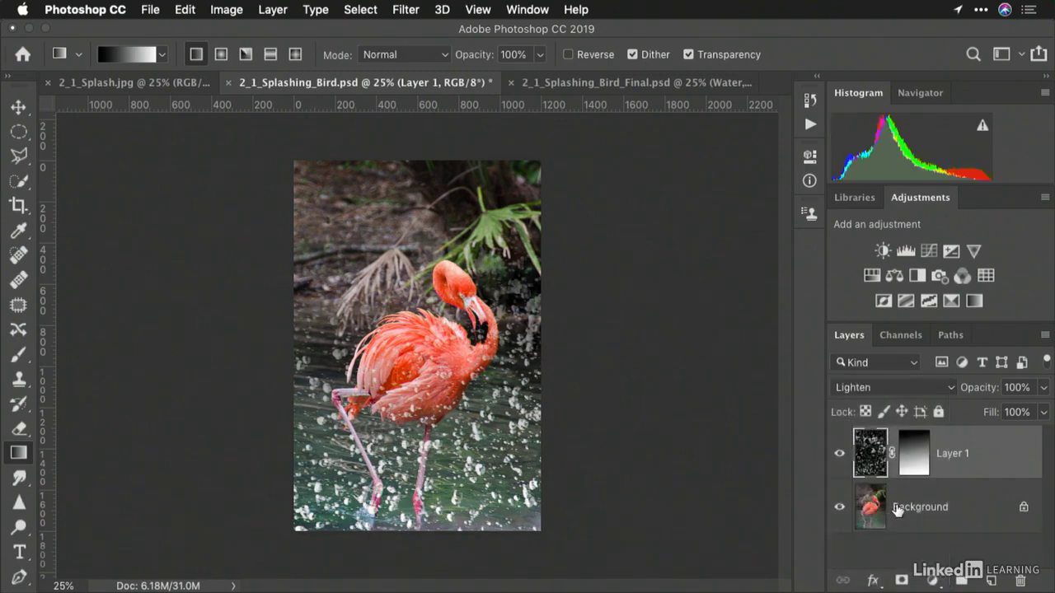
# Compare the splash layer on and off, then select the Background layer.
pyautogui.click(839, 453)
pyautogui.click(839, 454)
pyautogui.click(839, 453)
pyautogui.click(840, 453)
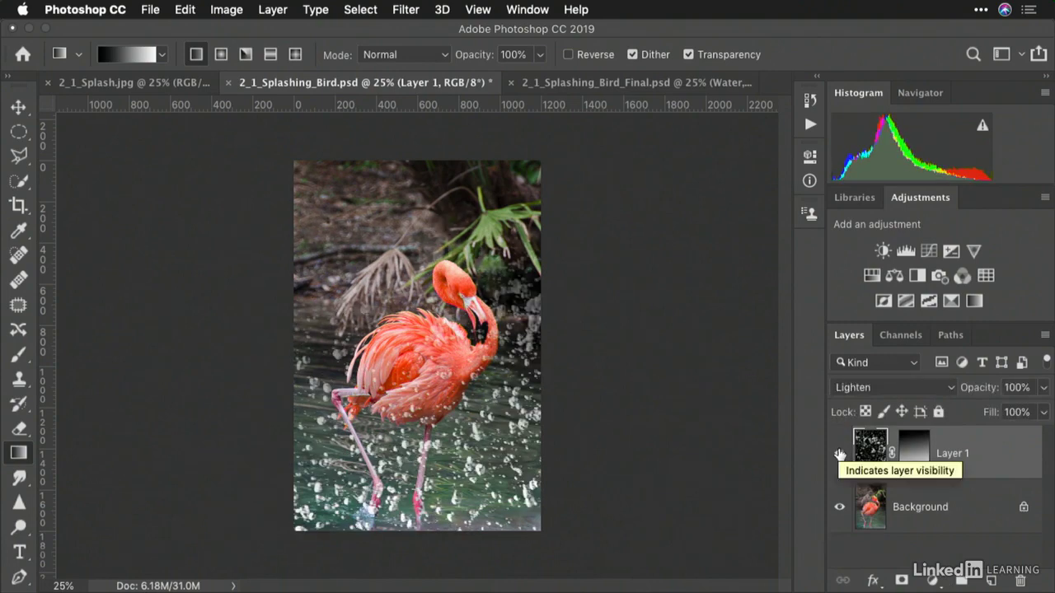
pyautogui.click(840, 453)
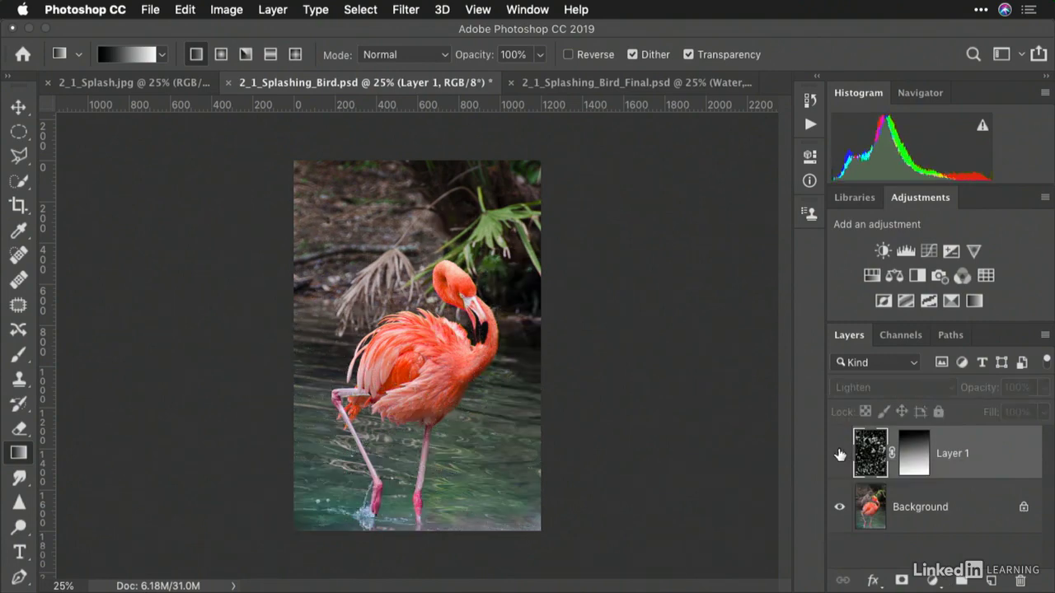
pyautogui.click(840, 453)
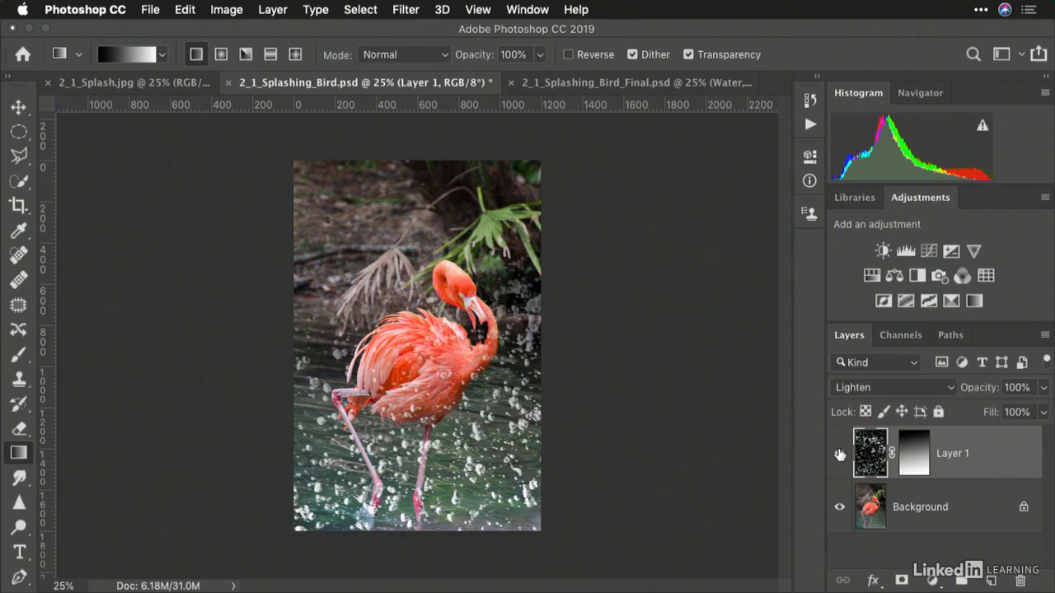
pyautogui.click(939, 512)
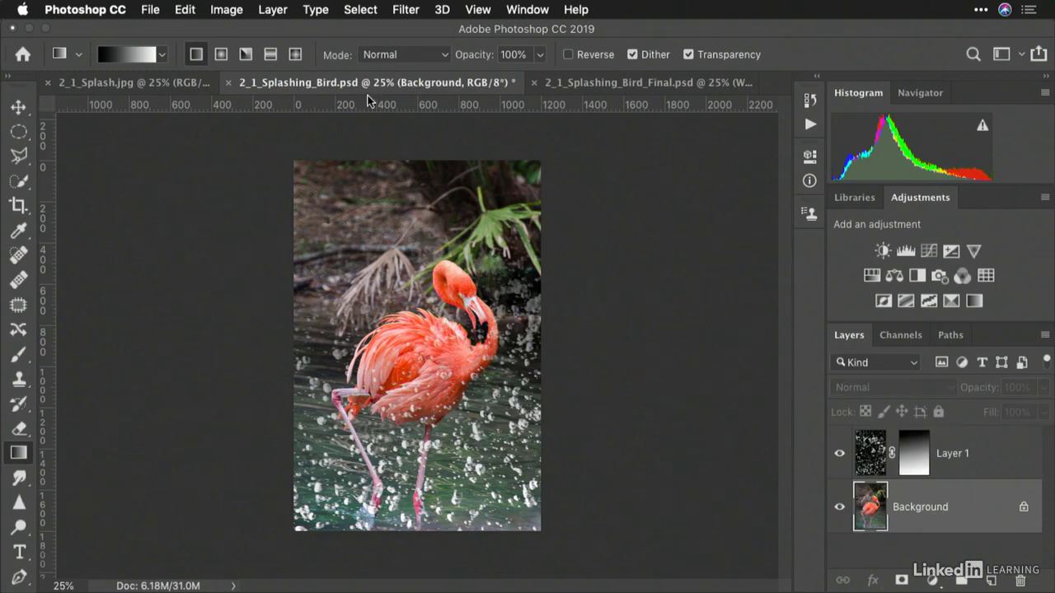
pyautogui.click(358, 9)
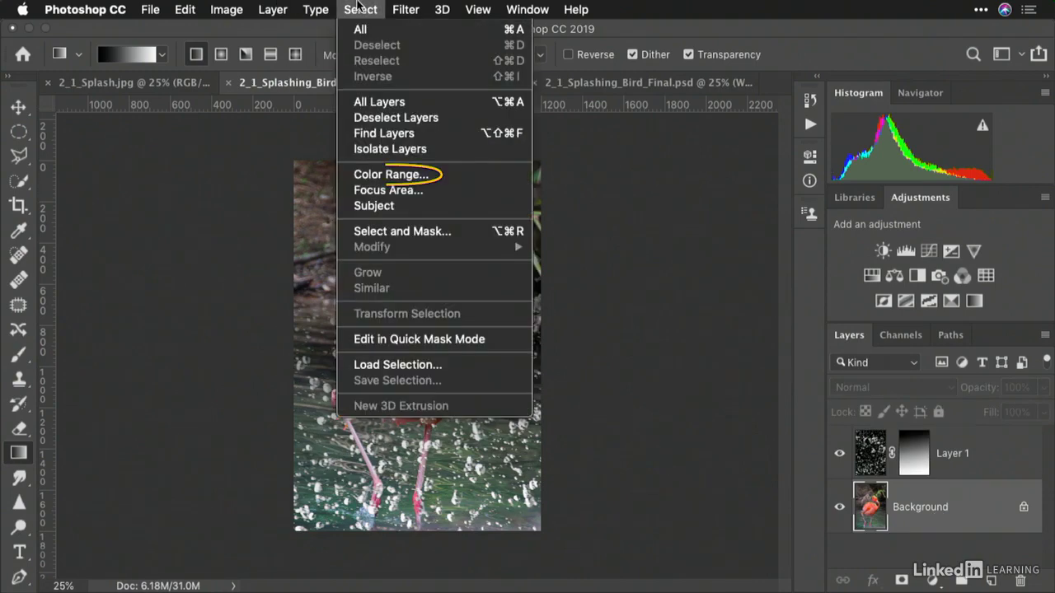
# In Color Range, switch to Sampled Colors, sample the flamingo, and disable localized clusters.
pyautogui.click(391, 174)
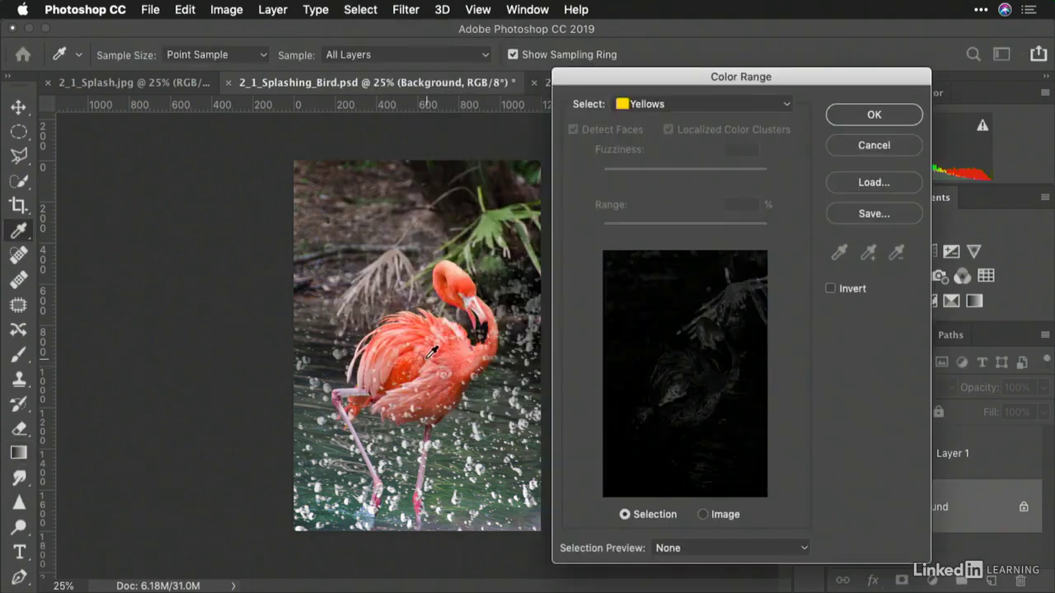
pyautogui.click(695, 104)
pyautogui.click(692, 63)
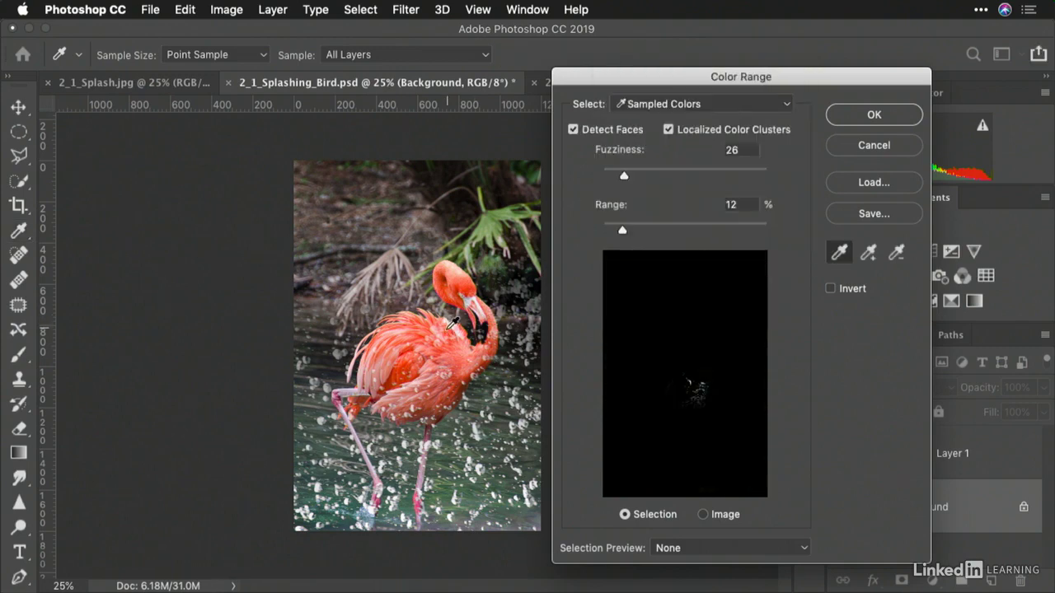
pyautogui.click(451, 332)
pyautogui.click(681, 131)
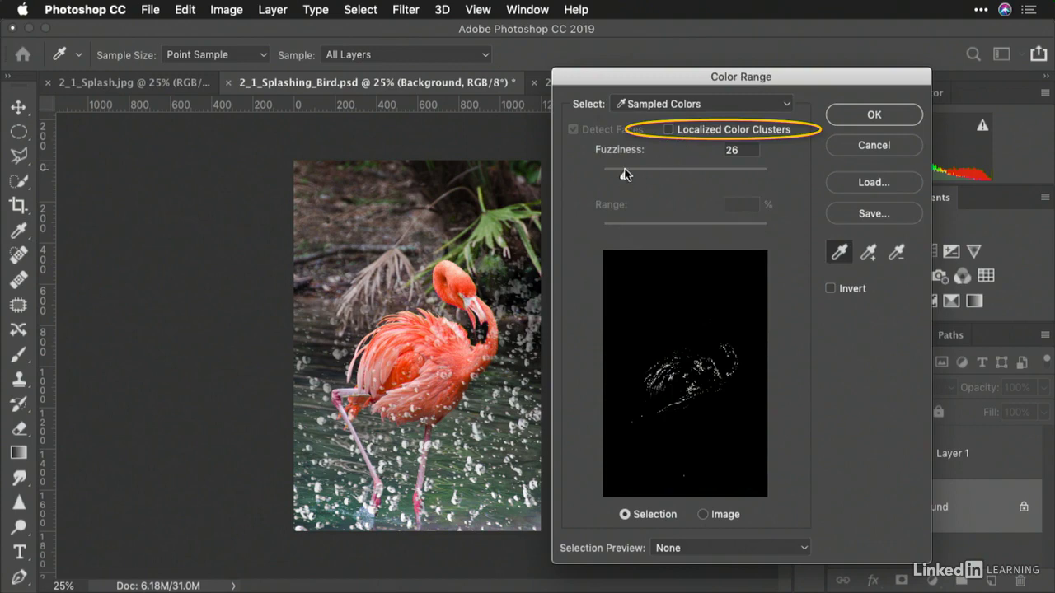
# Add more flamingo samples, raise Fuzziness to 98, and confirm the selection.
pyautogui.moveTo(624, 173); pyautogui.dragTo(675, 172)
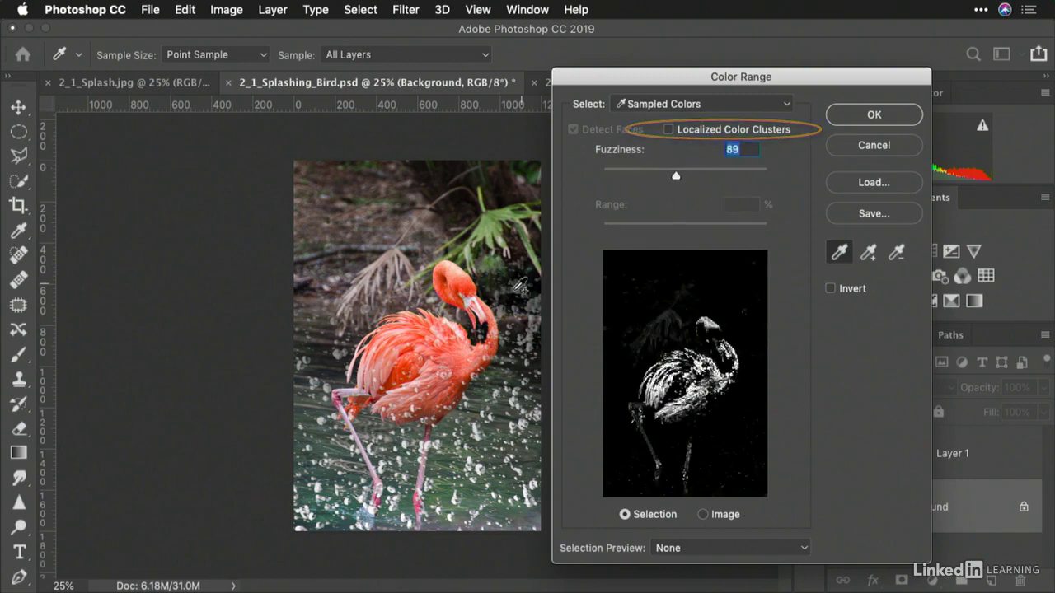
pyautogui.keyDown('shift'); pyautogui.click(444, 340); pyautogui.keyUp('shift')
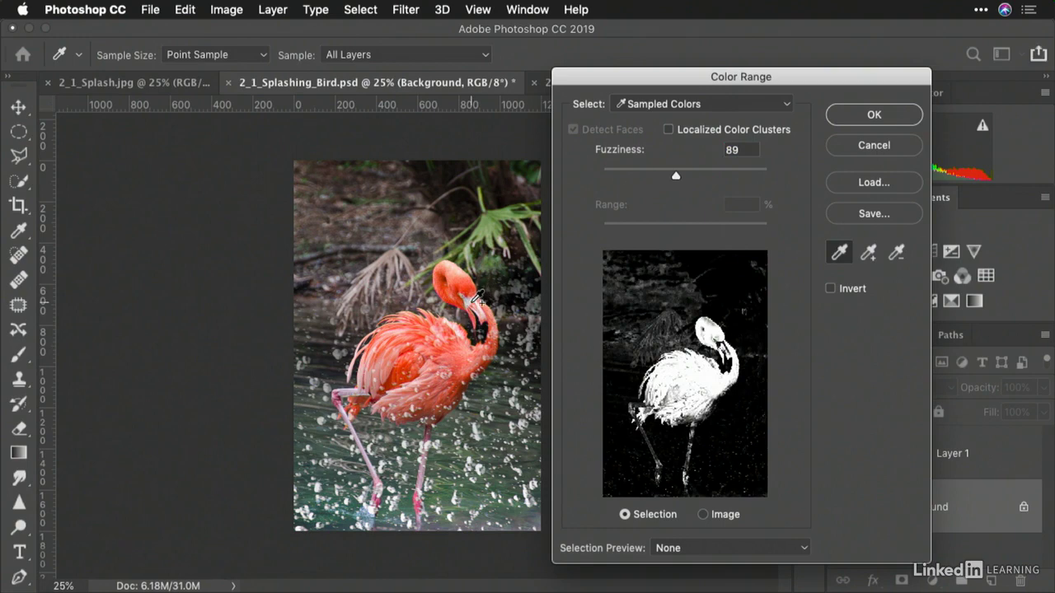
pyautogui.keyDown('shift'); pyautogui.click(446, 385); pyautogui.keyUp('shift')
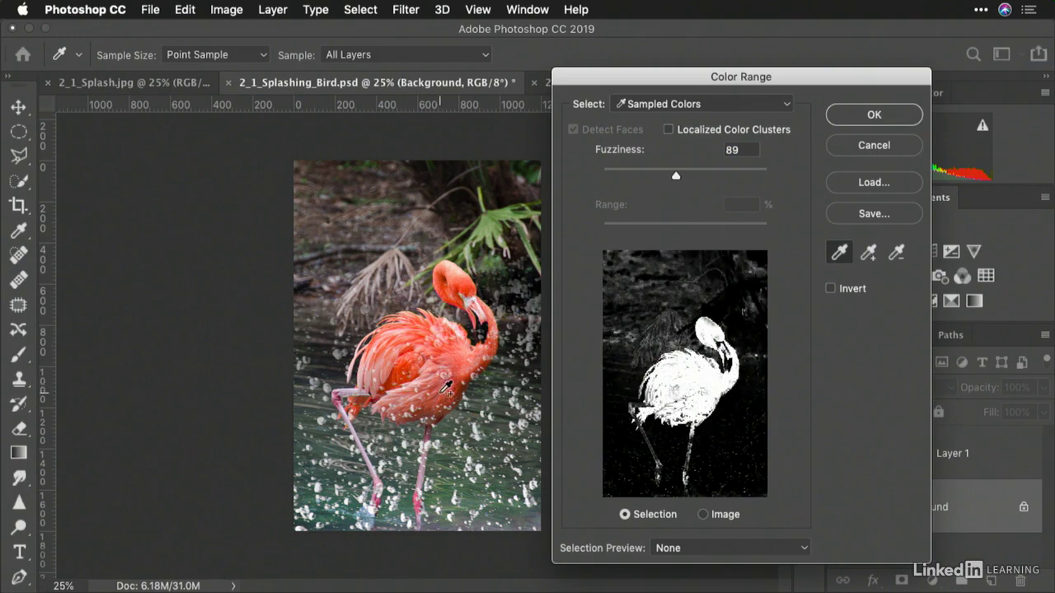
pyautogui.moveTo(674, 176); pyautogui.dragTo(683, 176)
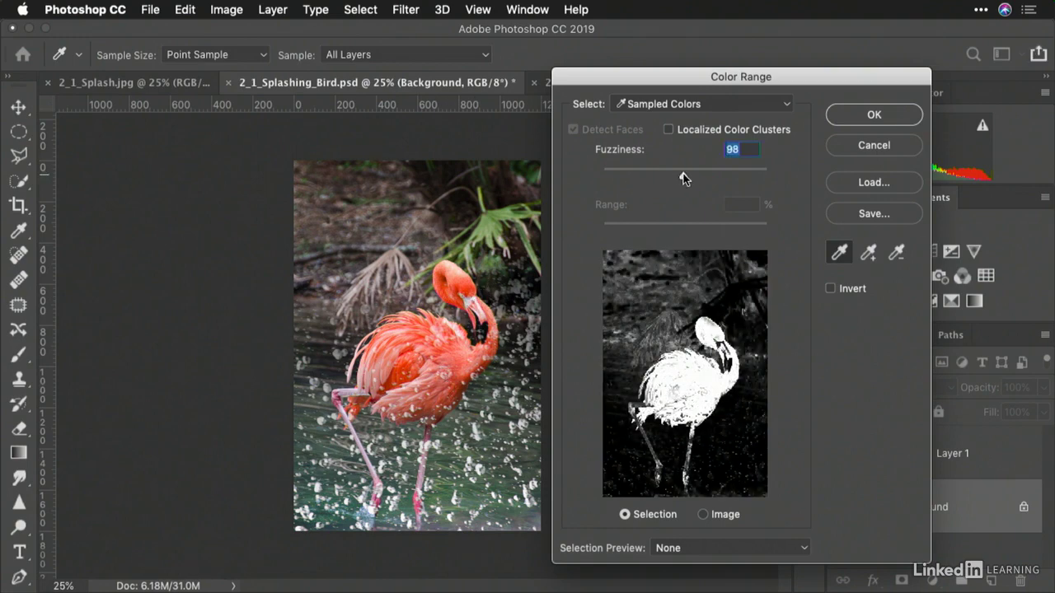
pyautogui.click(872, 116)
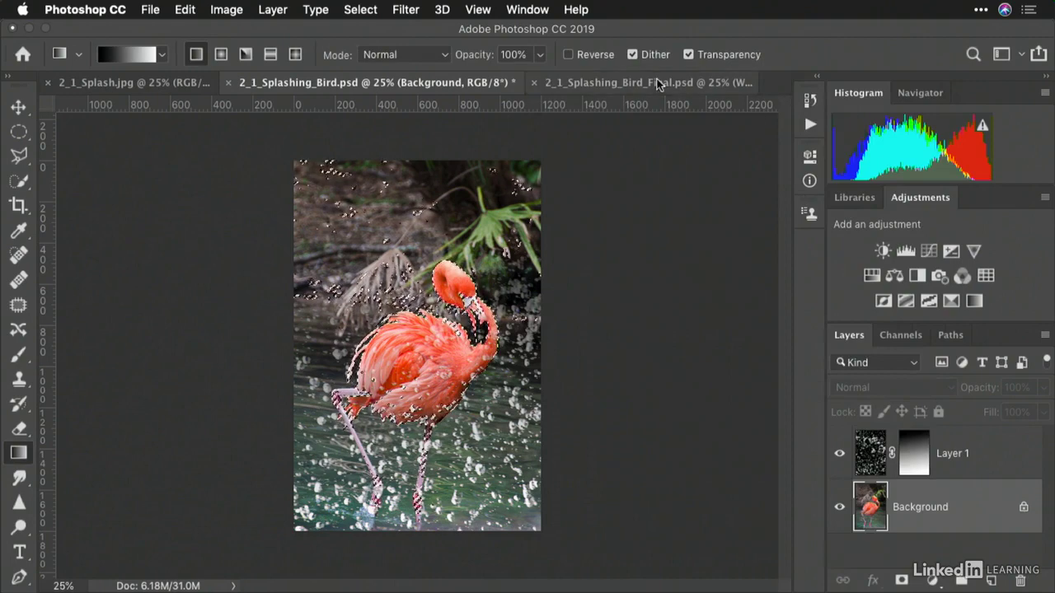
# Invert the selection and add a Curves 1 layer bent down to darken the background.
pyautogui.click(360, 6)
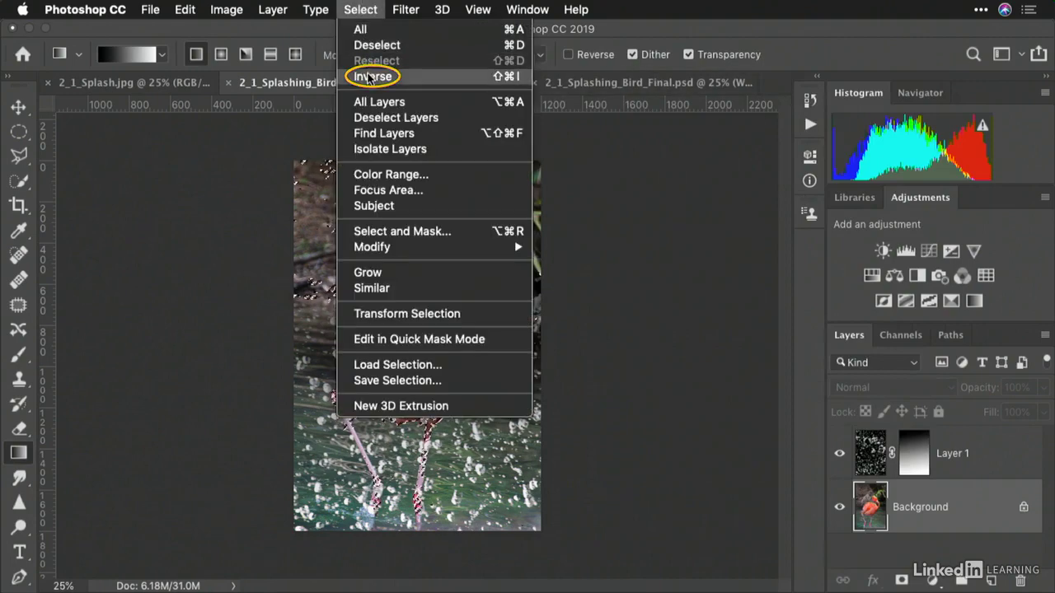
pyautogui.click(368, 77)
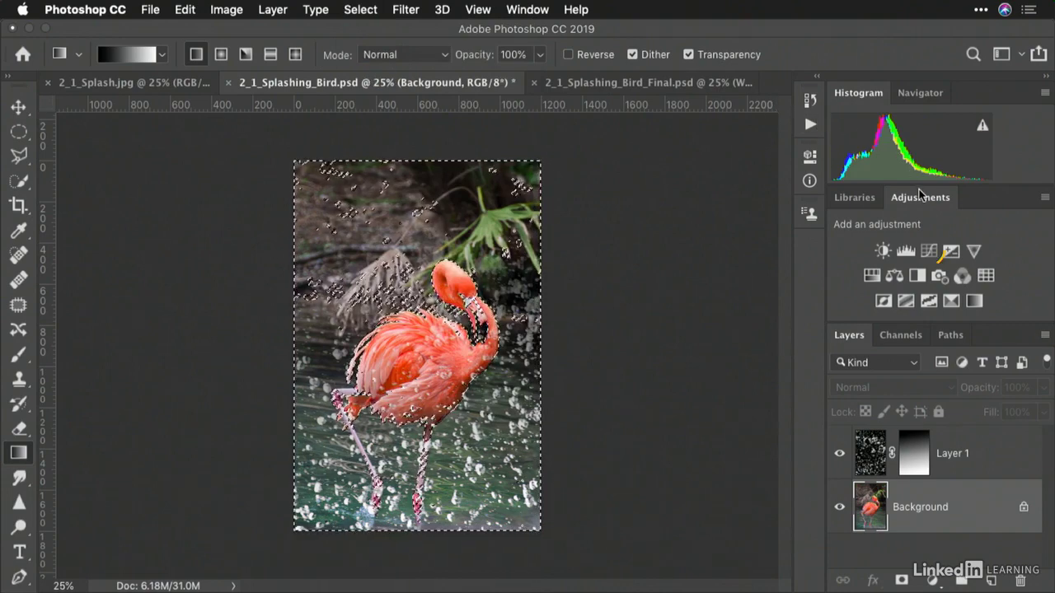
pyautogui.click(929, 251)
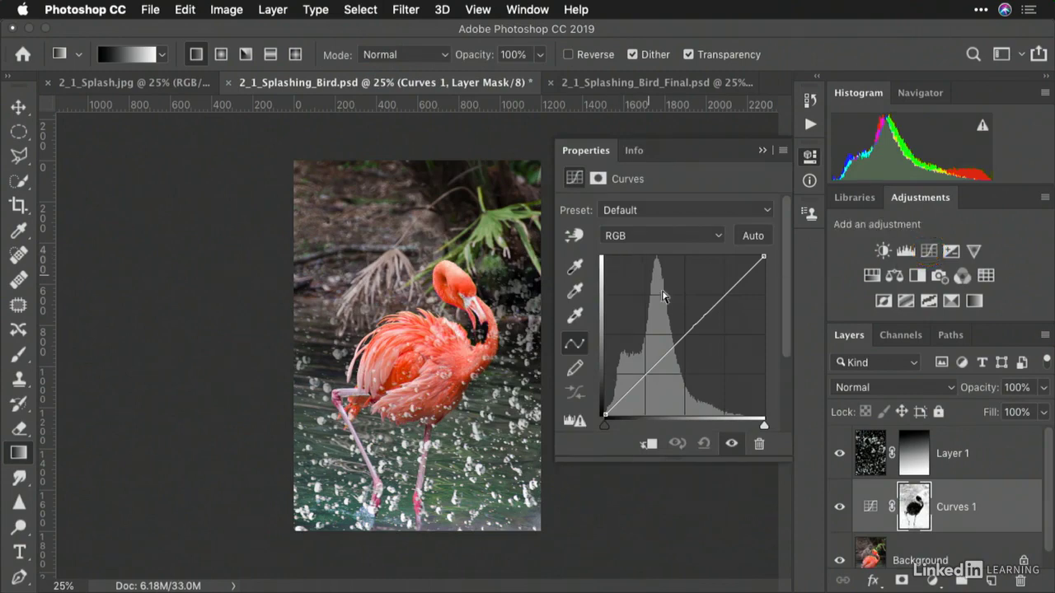
pyautogui.click(690, 331)
pyautogui.moveTo(689, 331)
pyautogui.mouseDown()
pyautogui.moveTo(695, 361)
pyautogui.moveTo(677, 308)
pyautogui.moveTo(690, 350)
pyautogui.mouseUp()
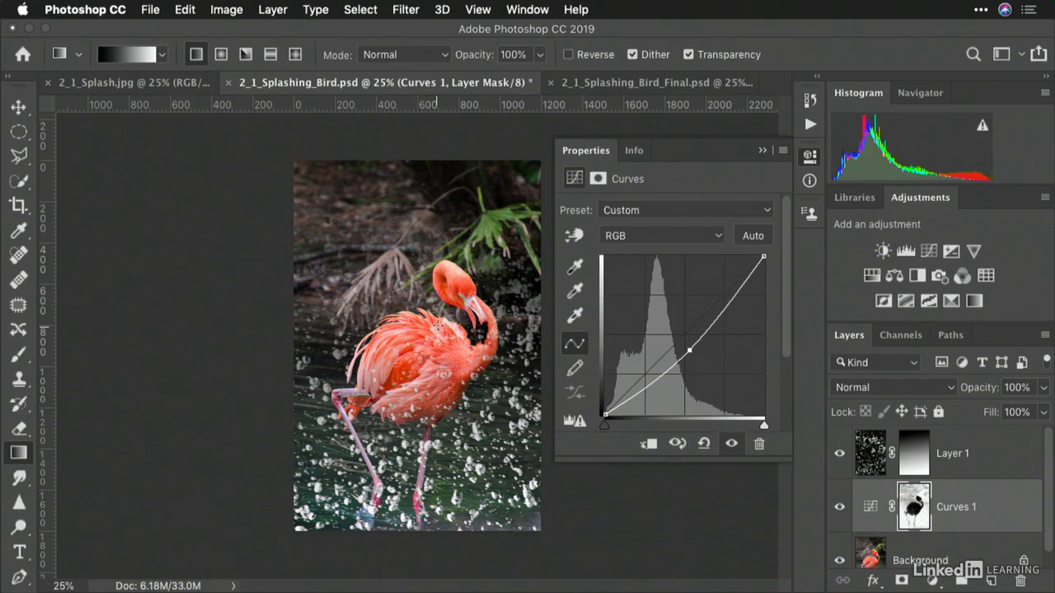
pyautogui.moveTo(687, 349); pyautogui.dragTo(711, 344)
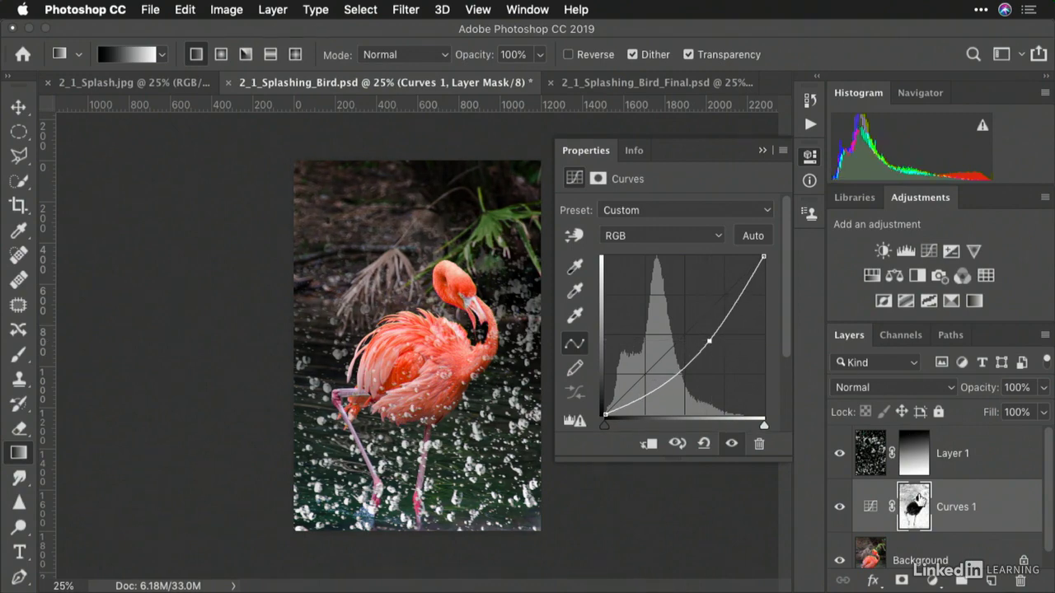
pyautogui.click(942, 558)
pyautogui.click(358, 8)
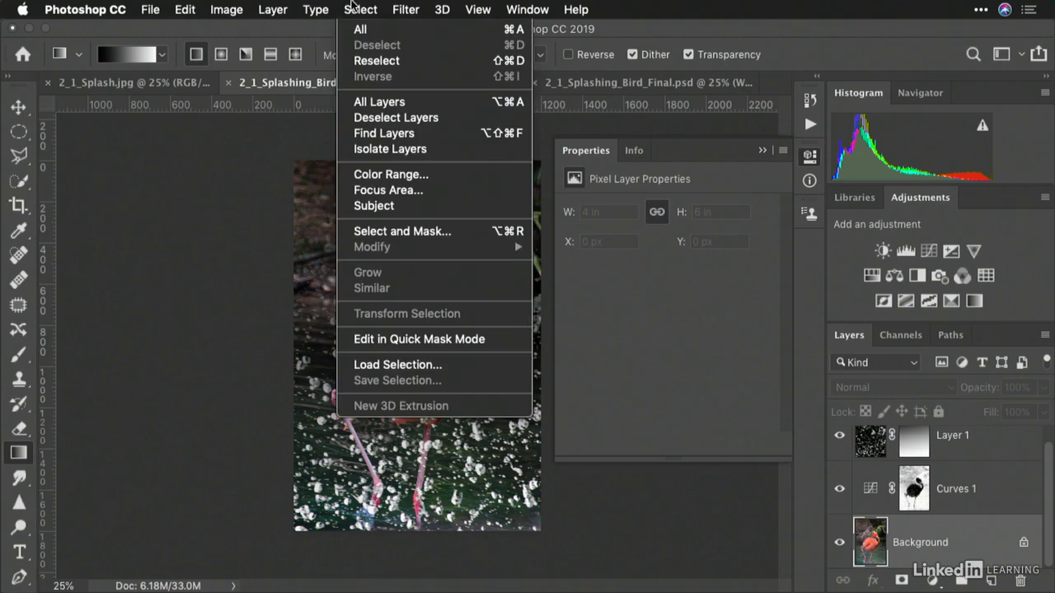
pyautogui.click(388, 173)
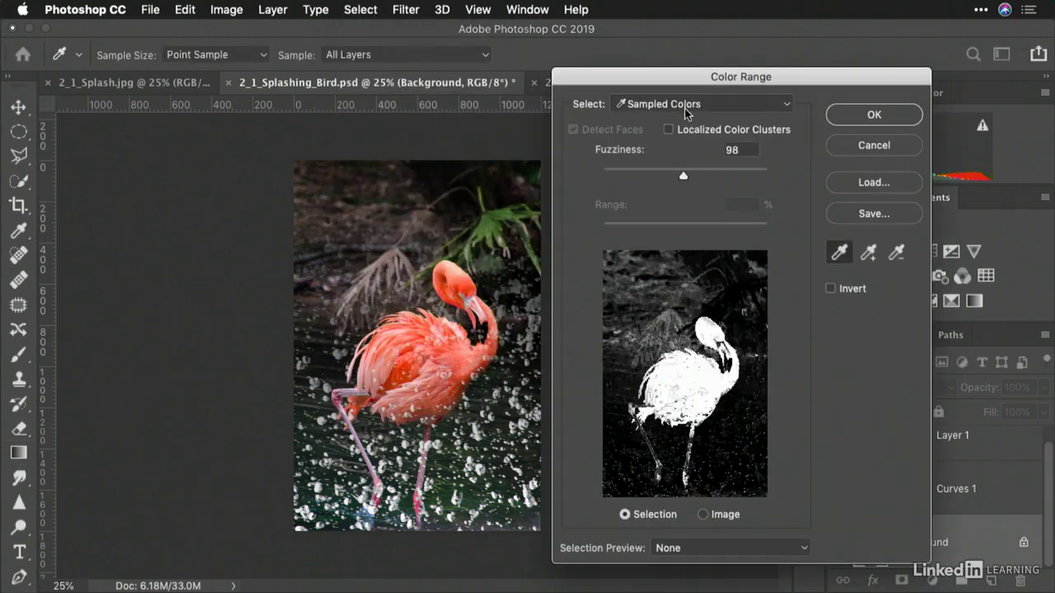
pyautogui.click(685, 105)
pyautogui.click(654, 165)
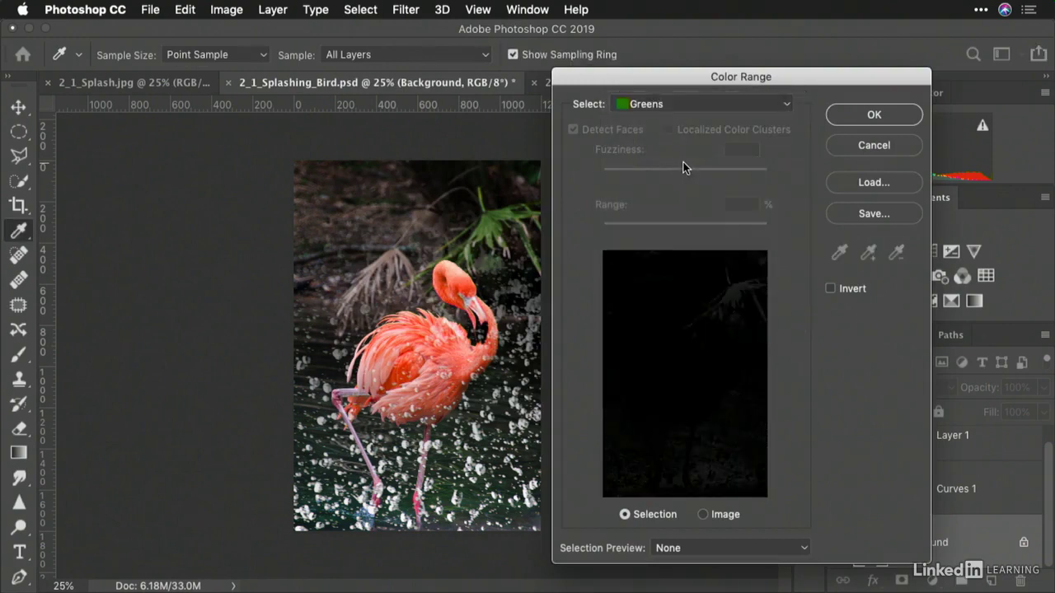
pyautogui.click(857, 115)
pyautogui.press('g')
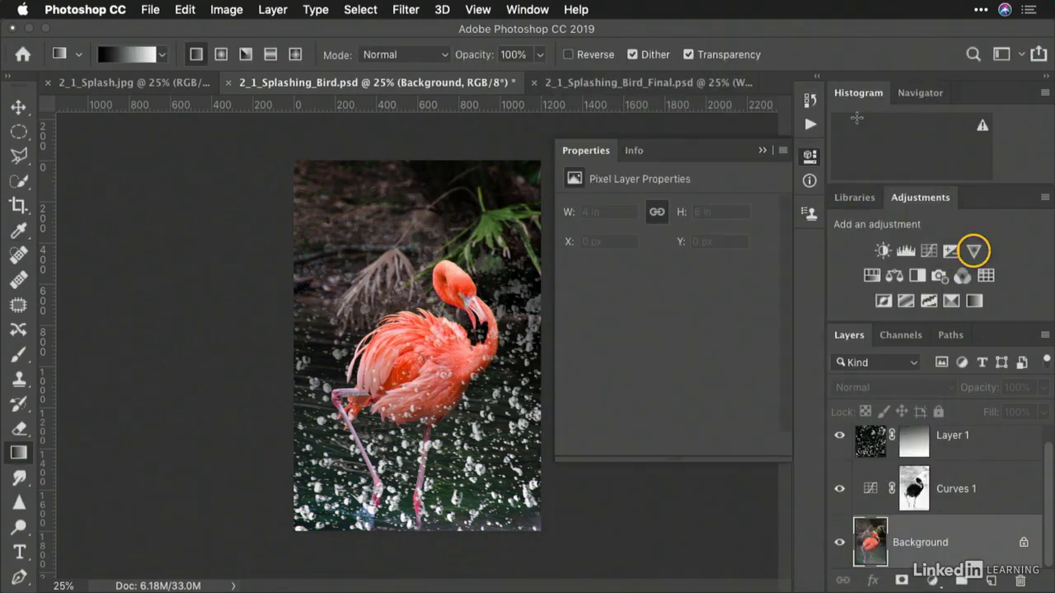
pyautogui.click(972, 250)
pyautogui.moveTo(666, 226); pyautogui.dragTo(630, 254)
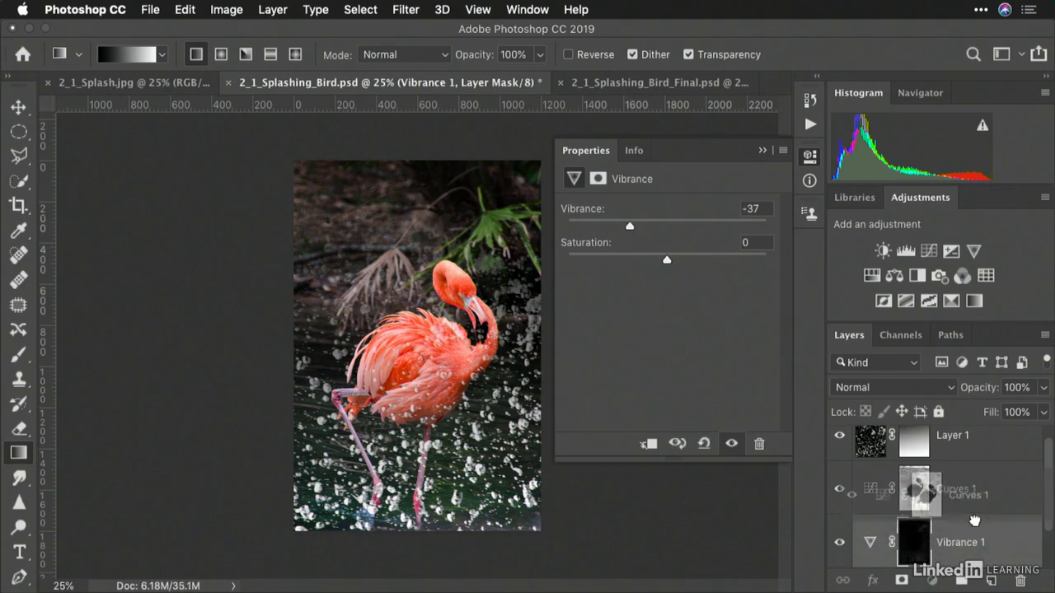
pyautogui.click(960, 501)
pyautogui.moveTo(981, 540); pyautogui.dragTo(1022, 583)
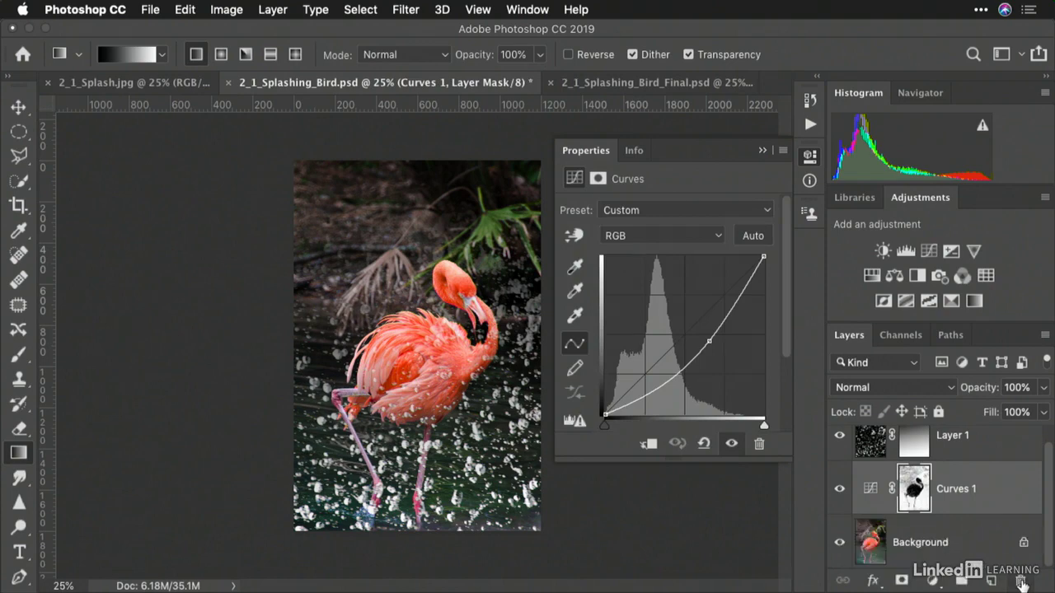
pyautogui.click(374, 9)
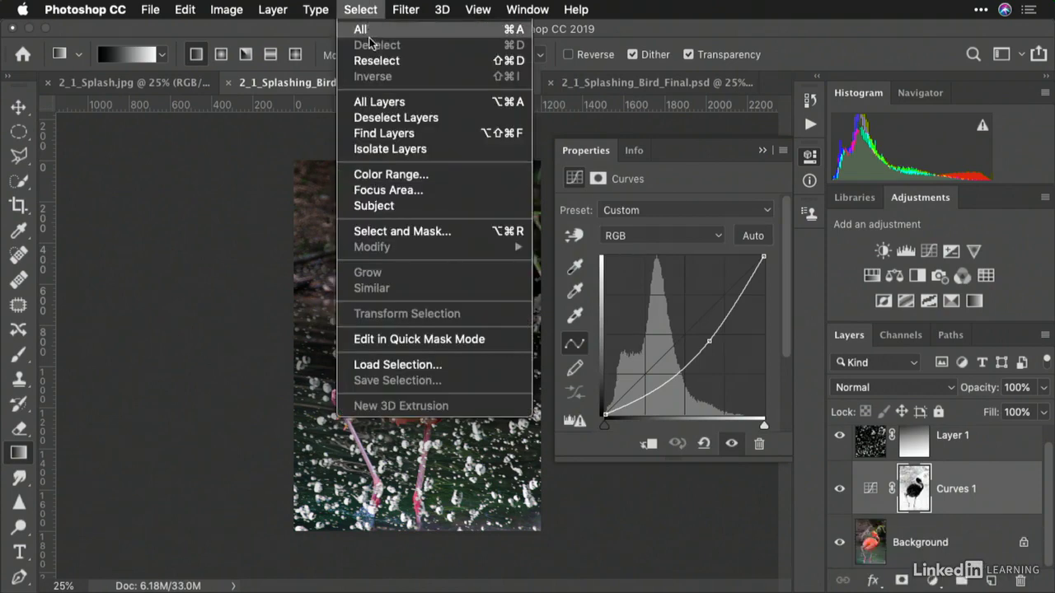
pyautogui.click(375, 174)
pyautogui.click(643, 105)
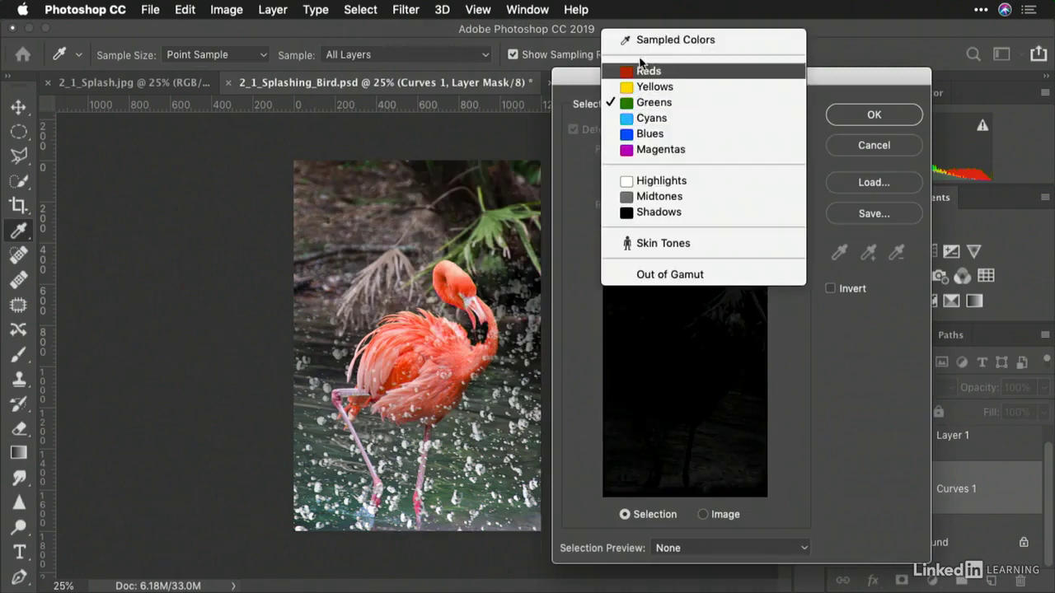
pyautogui.click(641, 39)
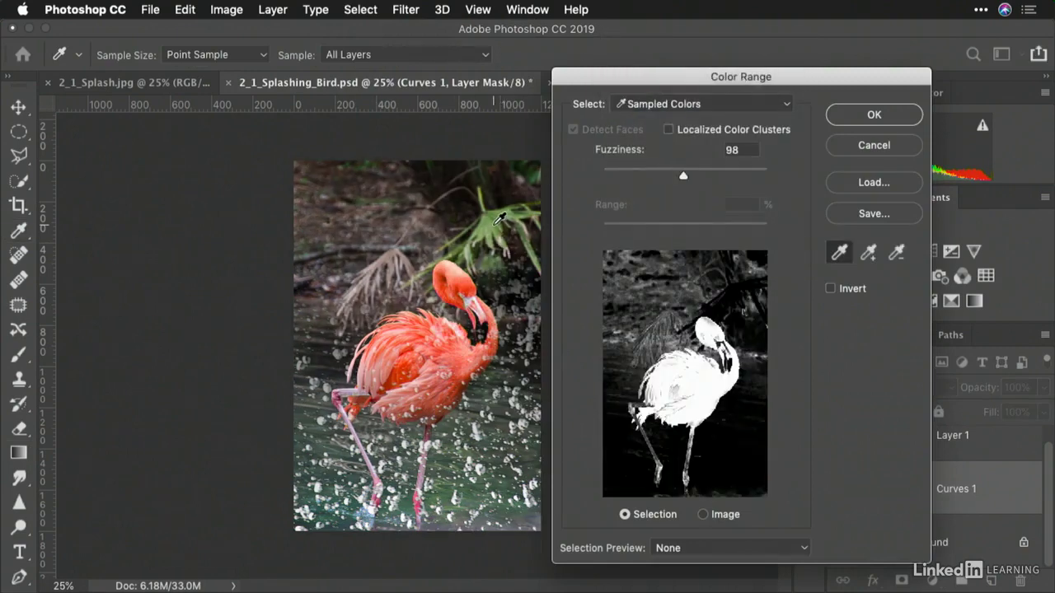
pyautogui.click(493, 228)
pyautogui.click(495, 224)
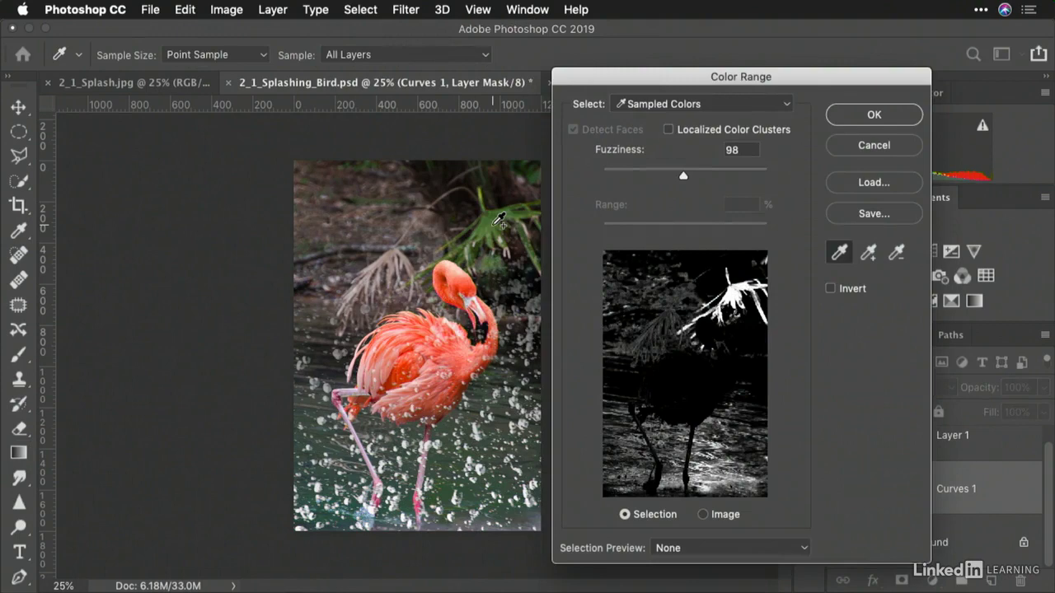
pyautogui.moveTo(682, 177); pyautogui.dragTo(670, 182)
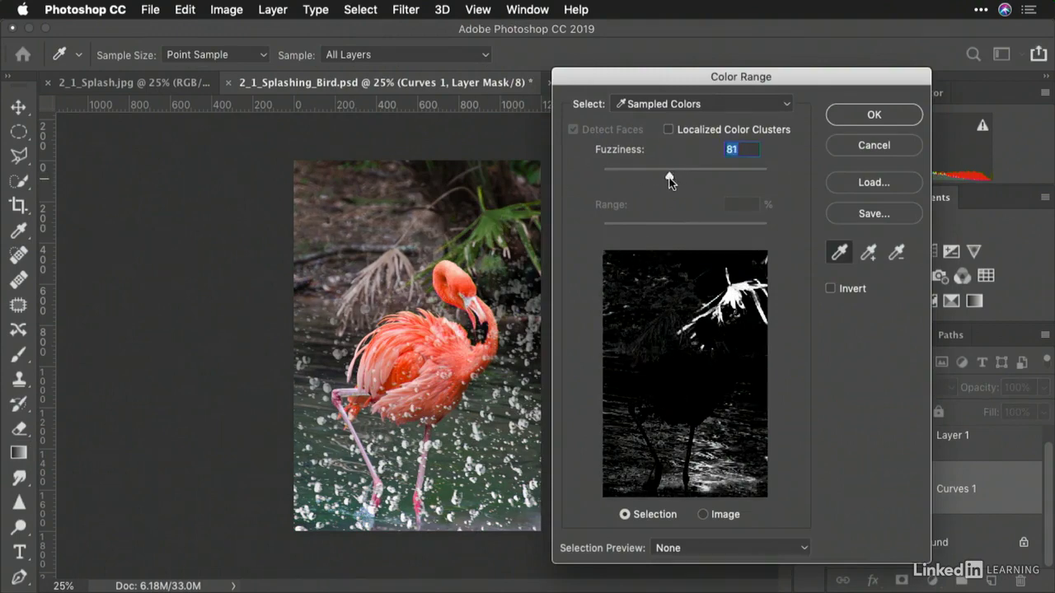
pyautogui.click(855, 125)
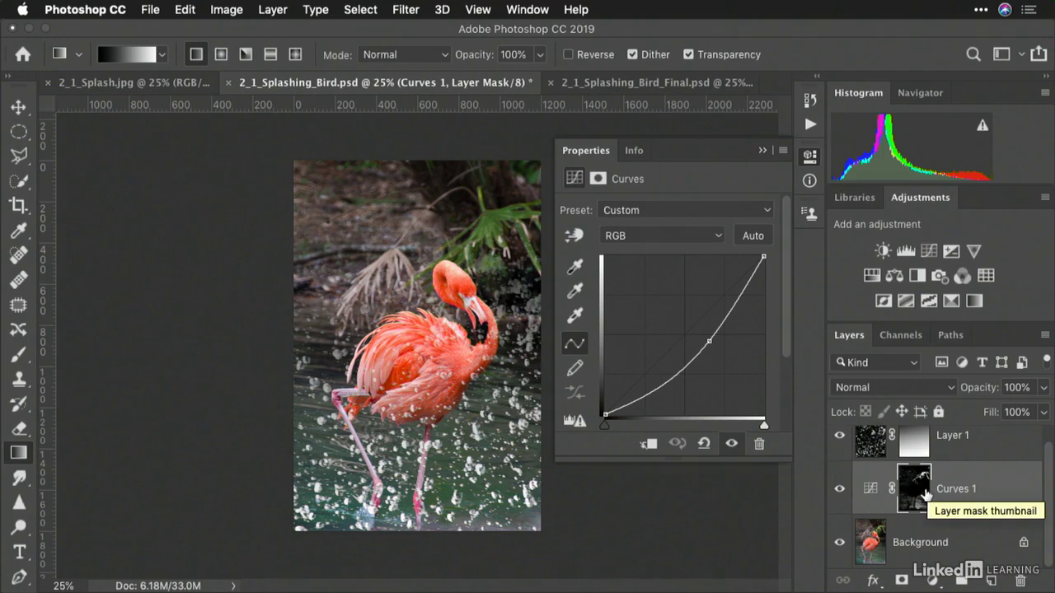
pyautogui.press('super+i')
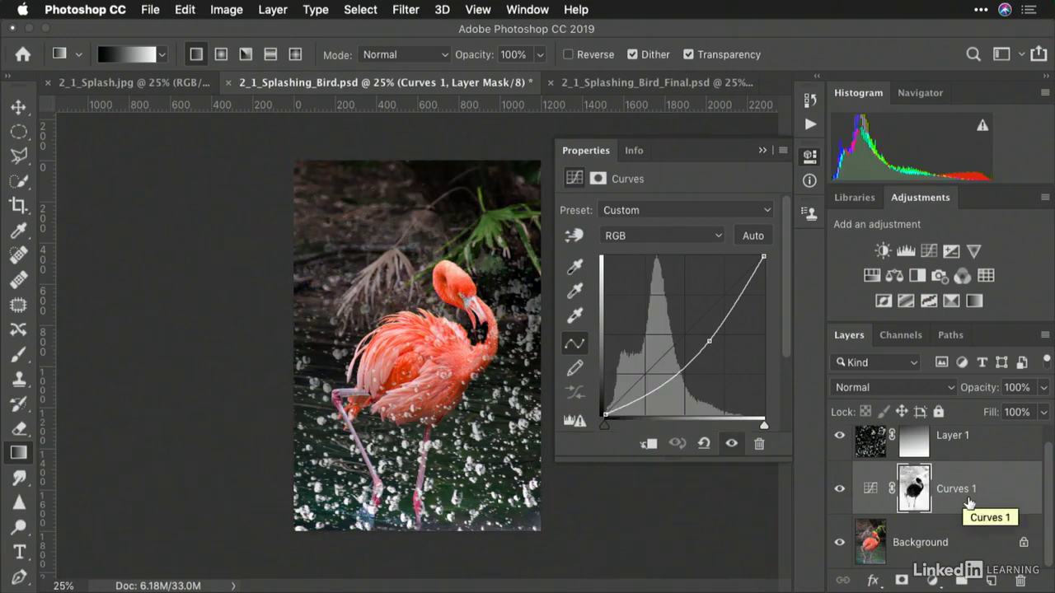
# From the Background layer, Color Range-select the foliage at Fuzziness 90 and add a Vibrance layer masked to it.
pyautogui.click(929, 542)
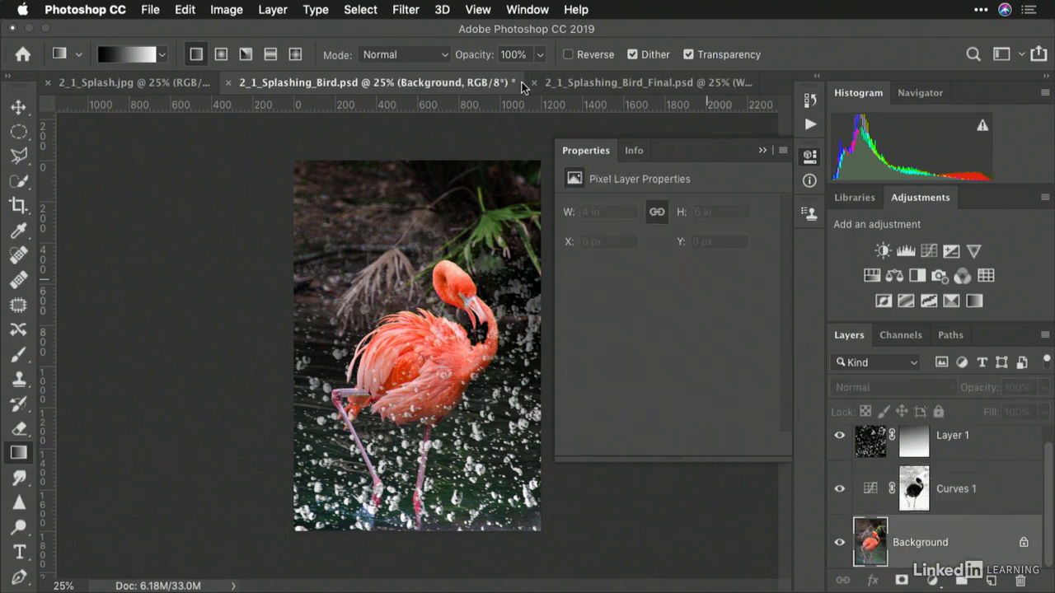
pyautogui.click(383, 9)
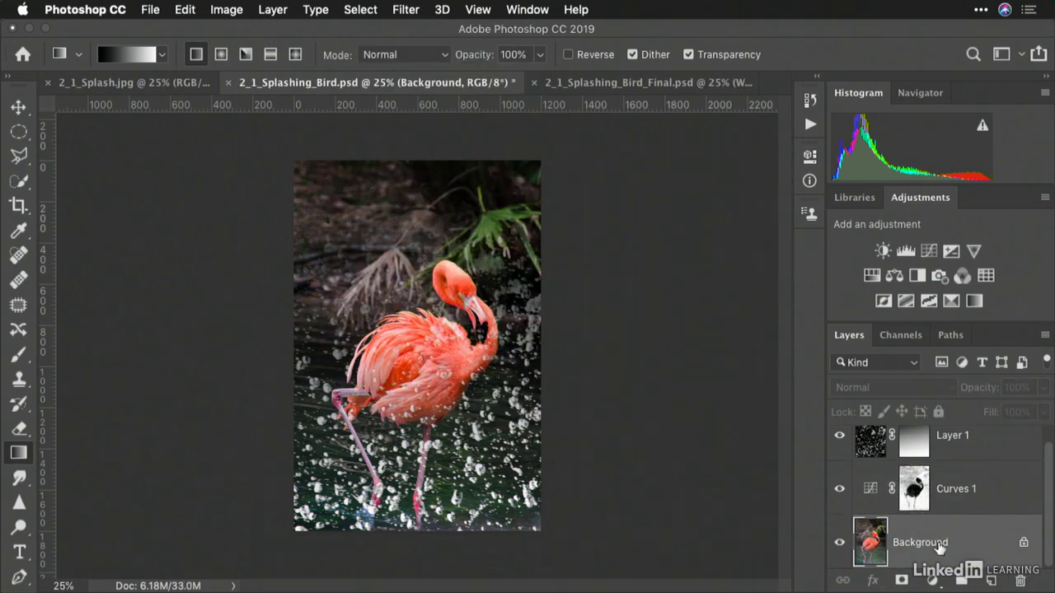
pyautogui.click(360, 9)
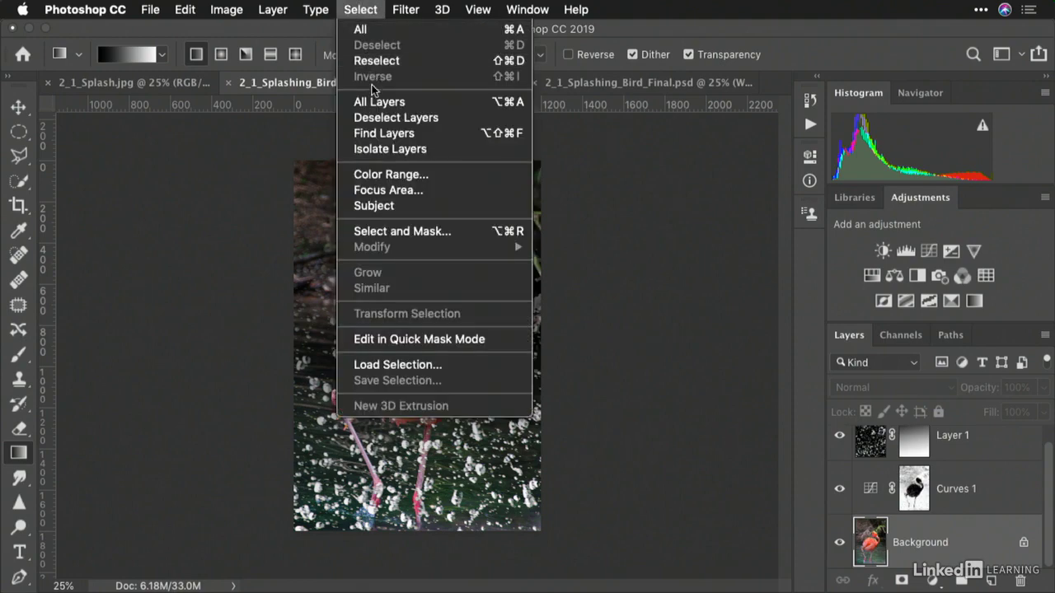
pyautogui.click(387, 174)
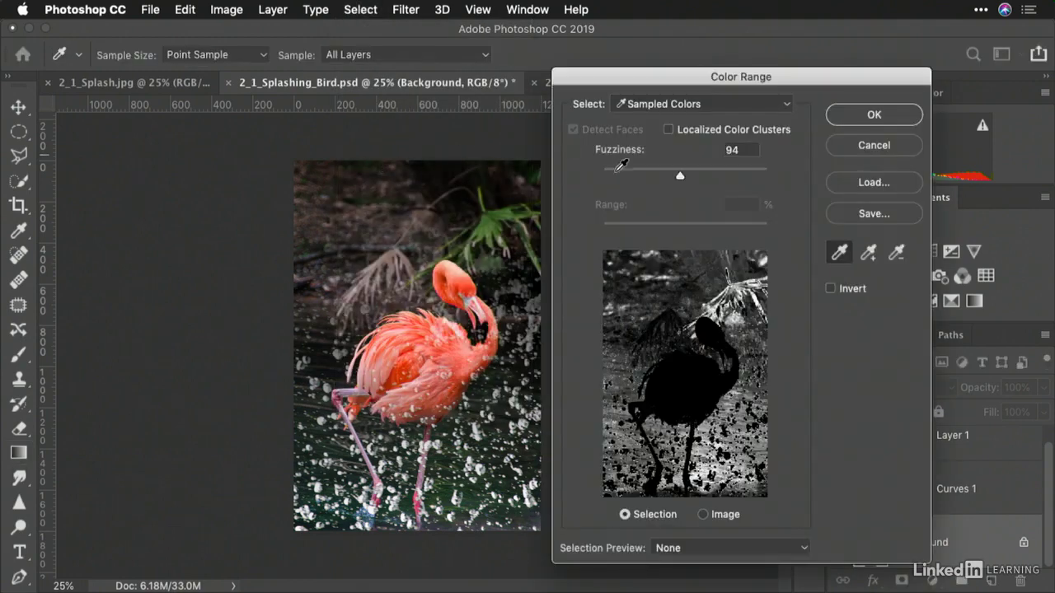
pyautogui.moveTo(681, 177)
pyautogui.mouseDown()
pyautogui.moveTo(656, 176)
pyautogui.moveTo(665, 176)
pyautogui.mouseUp()
pyautogui.click(736, 292)
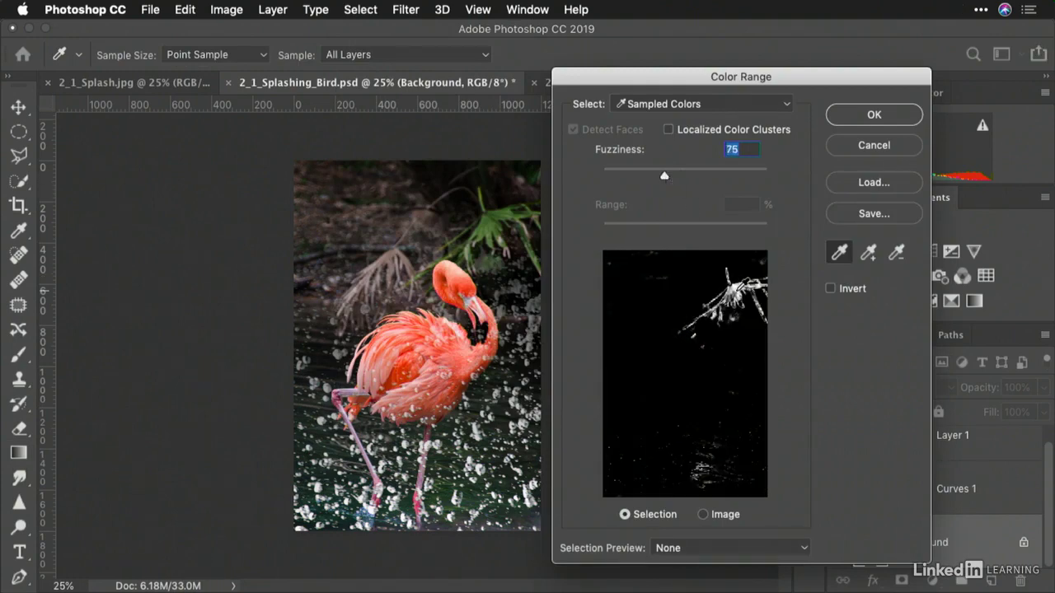
pyautogui.click(737, 290)
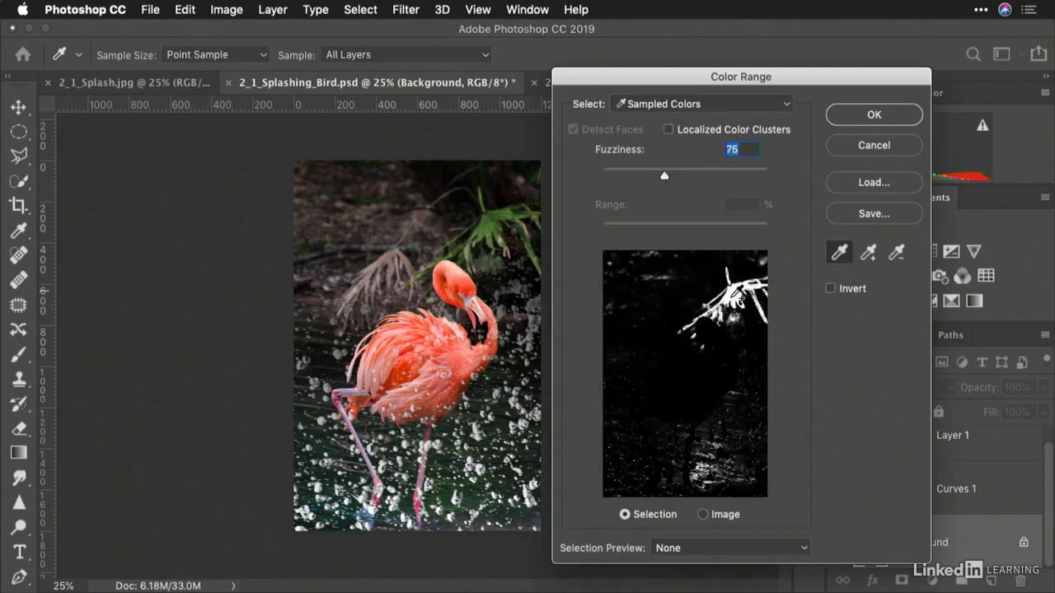
pyautogui.moveTo(666, 178); pyautogui.dragTo(677, 181)
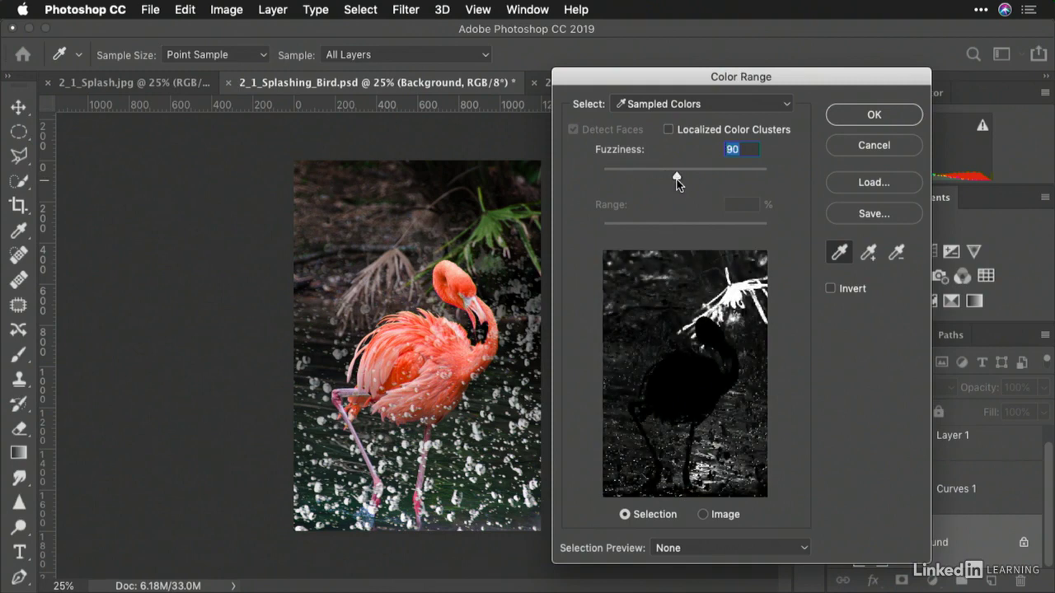
pyautogui.click(855, 120)
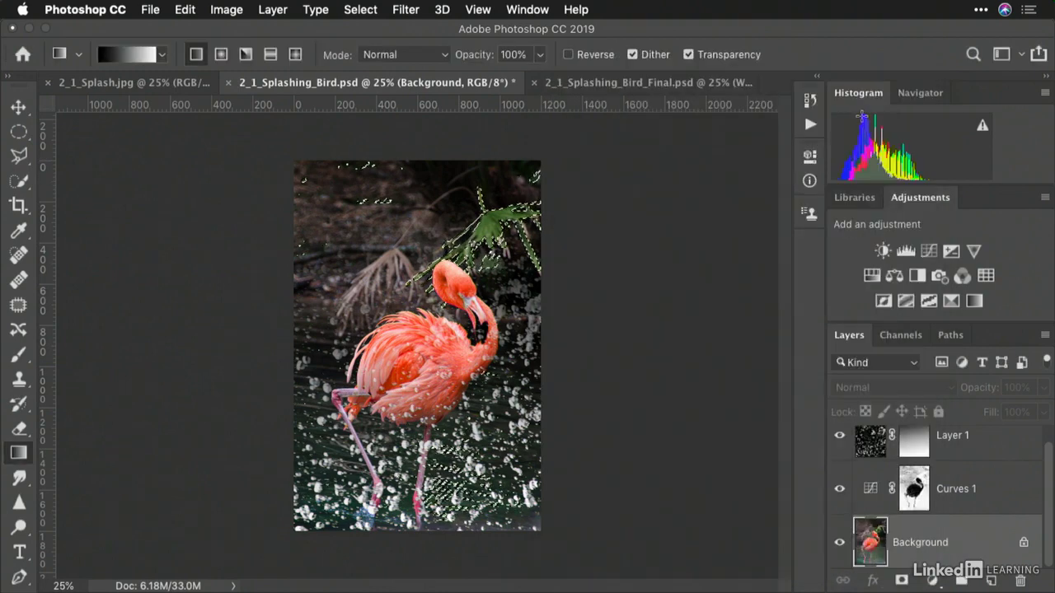
pyautogui.click(973, 251)
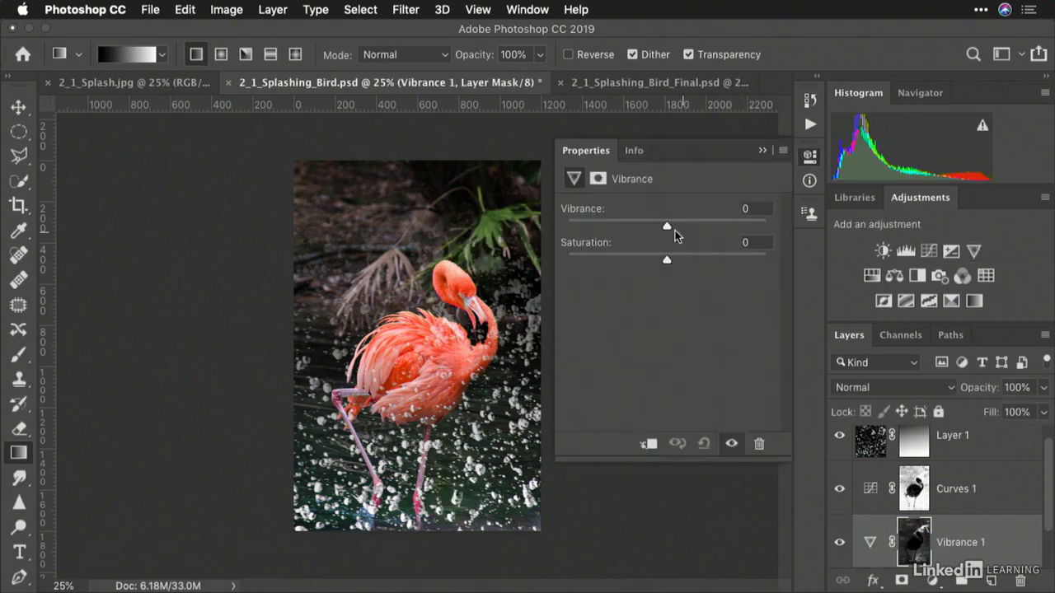
# Set Vibrance 1 to Vibrance -100 and Saturation -21, then reselect the Background layer.
pyautogui.moveTo(669, 229); pyautogui.dragTo(567, 228)
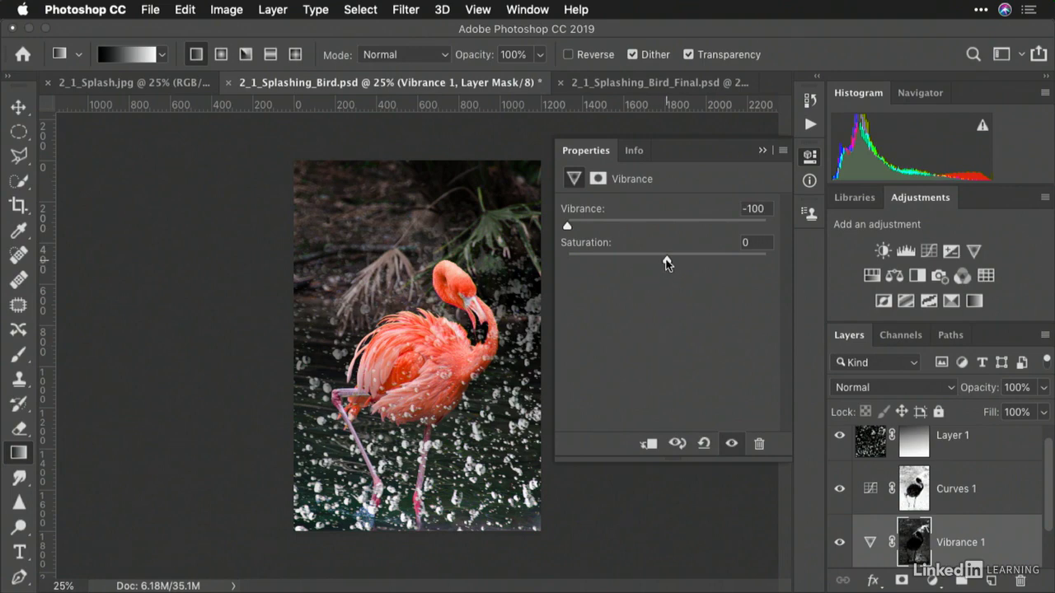
pyautogui.moveTo(662, 264); pyautogui.dragTo(647, 264)
pyautogui.scroll(-1, 931, 482)
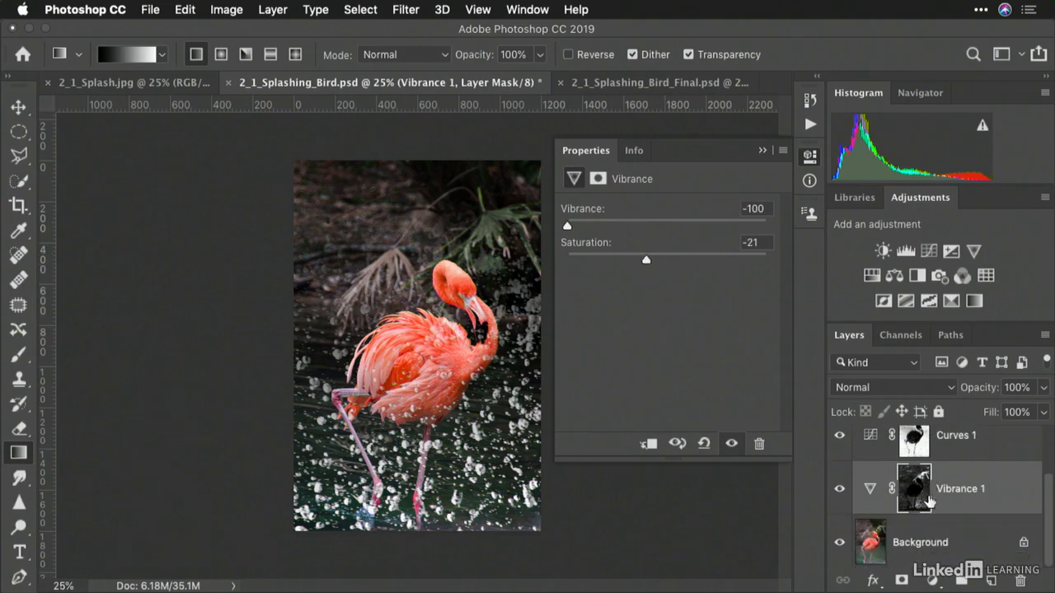
pyautogui.click(921, 545)
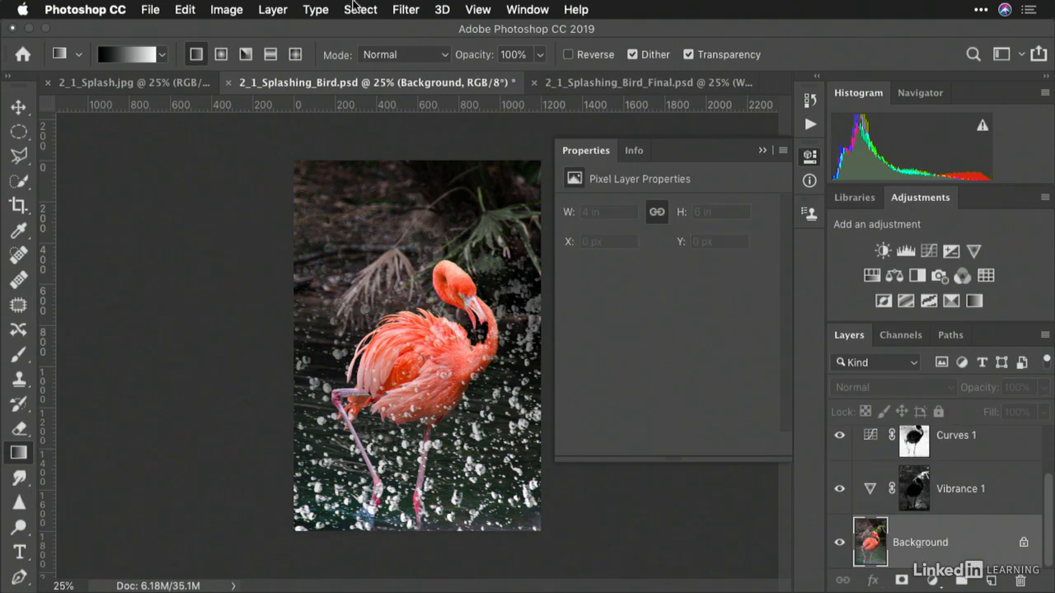
pyautogui.click(353, 8)
# Reselect the foliage and add an Exposure 1 layer masked to it, with Exposure set to -1.21.
pyautogui.click(373, 61)
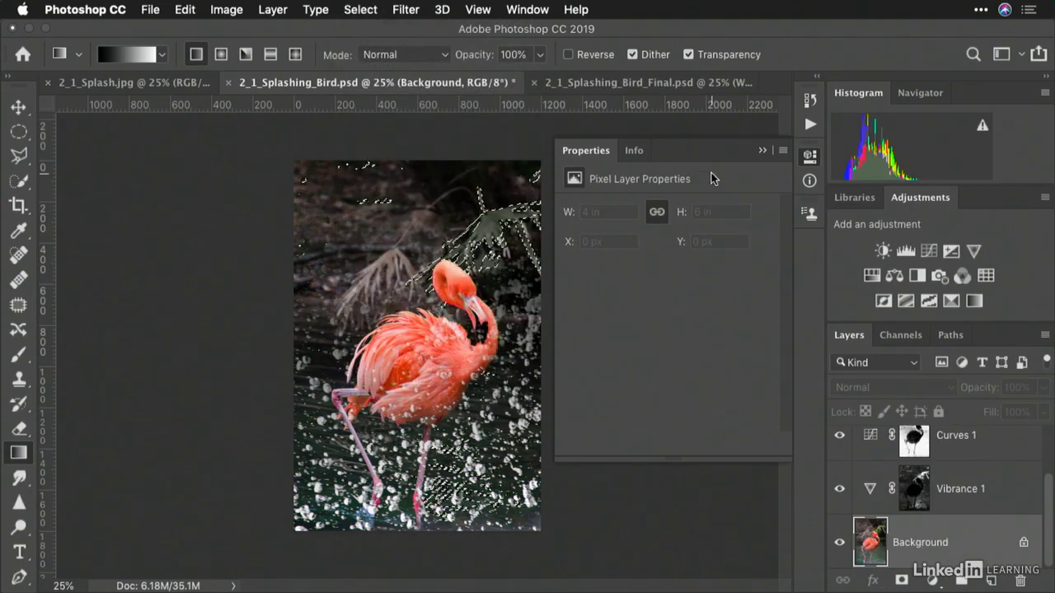
pyautogui.click(951, 251)
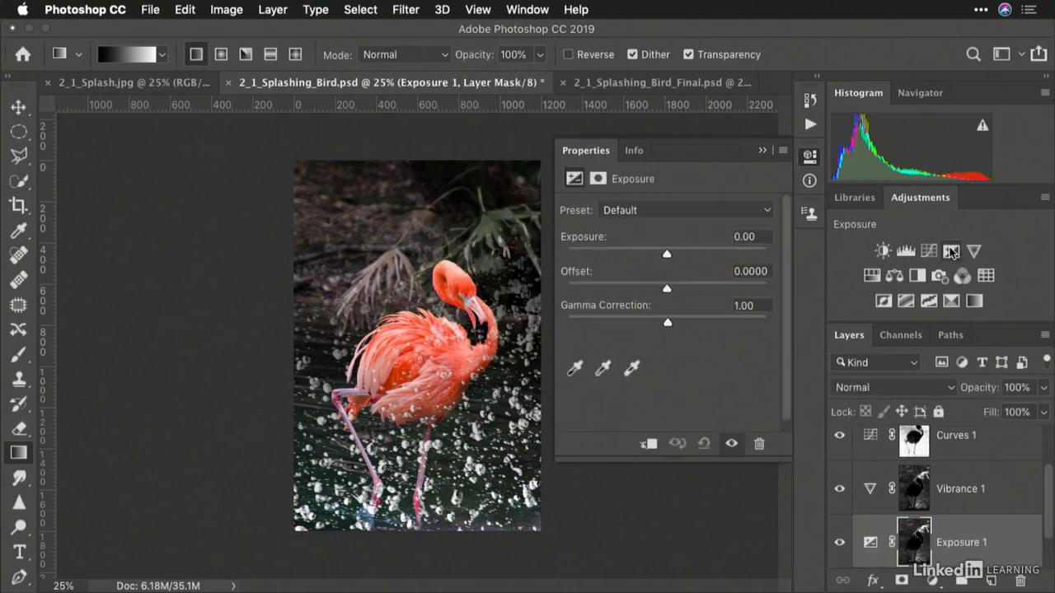
pyautogui.moveTo(667, 253)
pyautogui.mouseDown()
pyautogui.moveTo(637, 258)
pyautogui.moveTo(697, 258)
pyautogui.moveTo(640, 265)
pyautogui.moveTo(653, 258)
pyautogui.mouseUp()
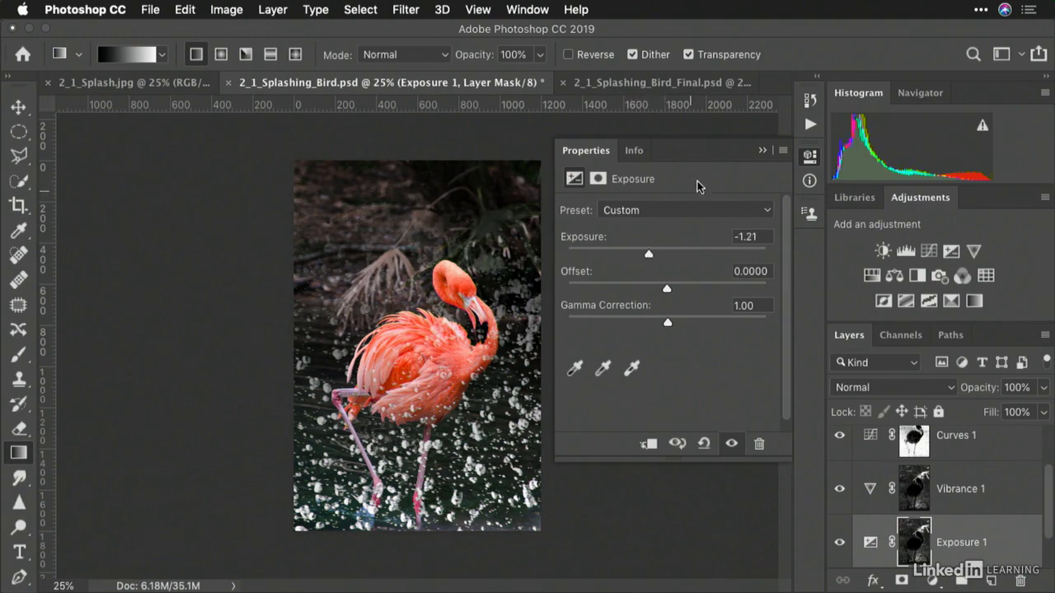
pyautogui.click(764, 150)
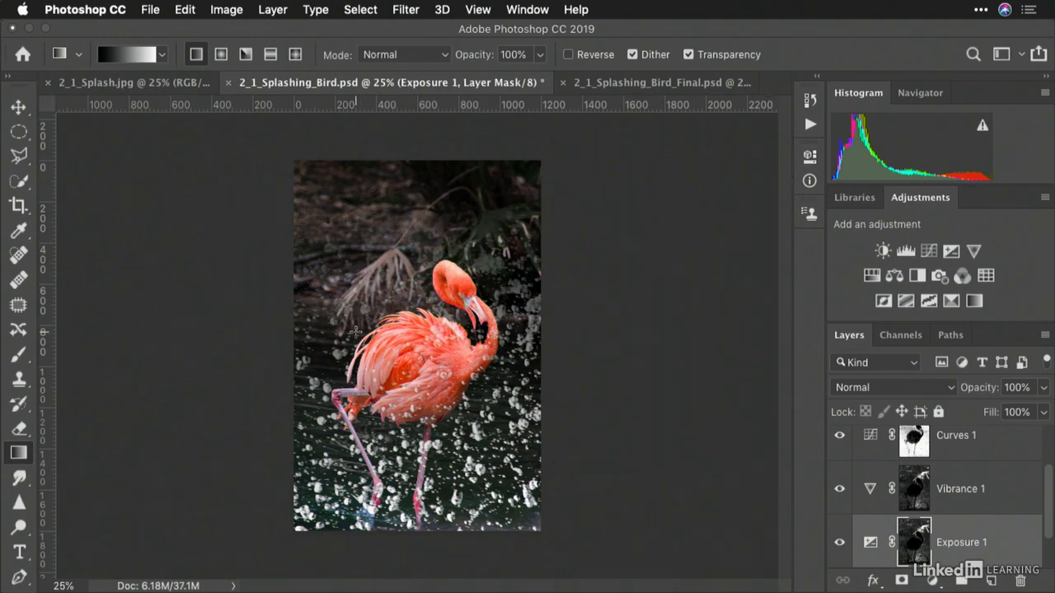
pyautogui.scroll(-2, 1002, 512)
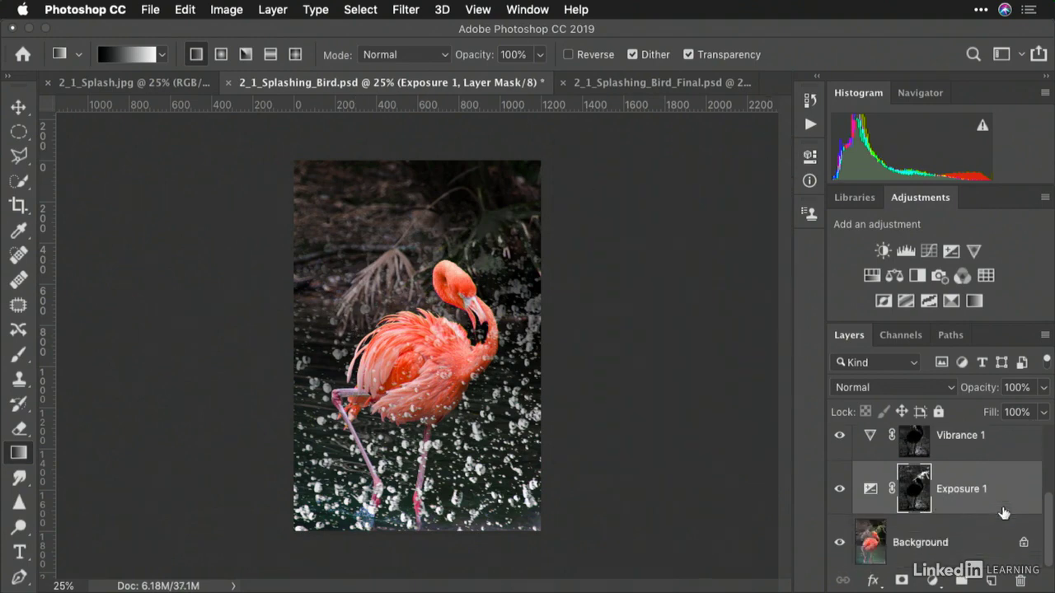
pyautogui.scroll(3, 1003, 512)
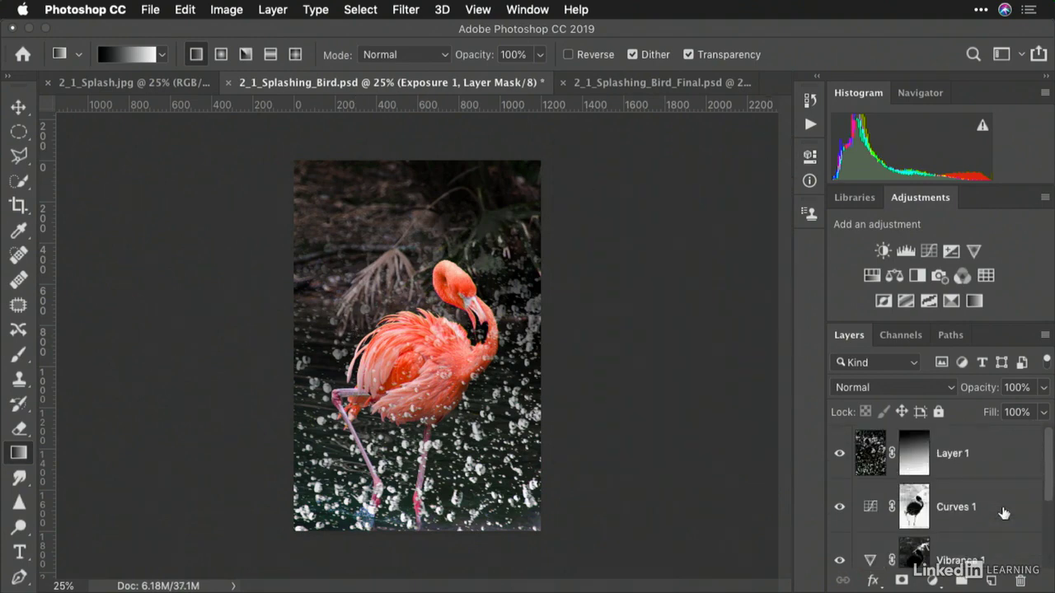
pyautogui.scroll(-3, 1003, 512)
pyautogui.click(957, 545)
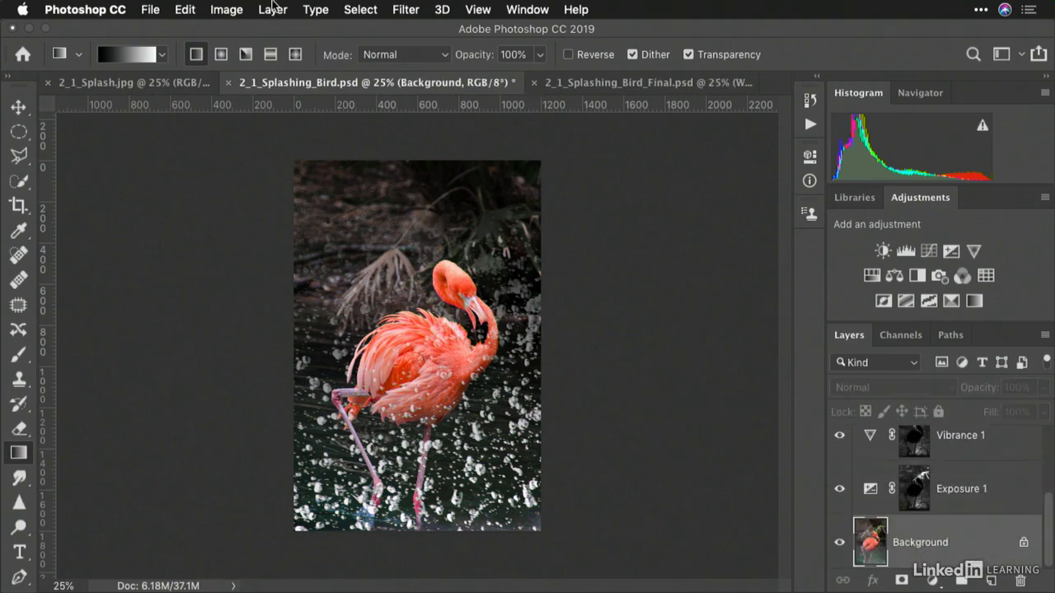
pyautogui.click(351, 9)
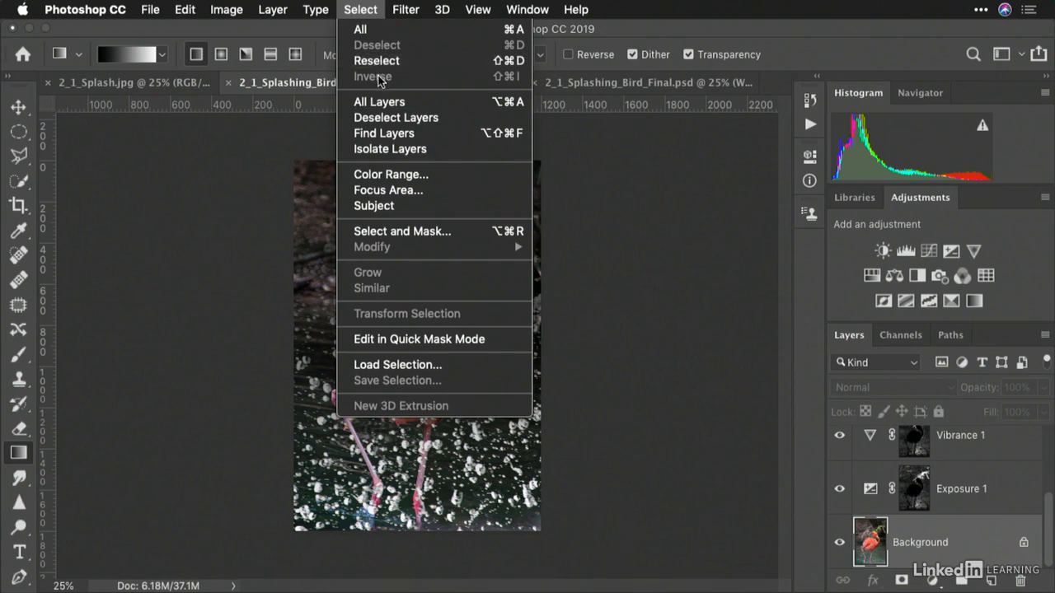
pyautogui.click(357, 29)
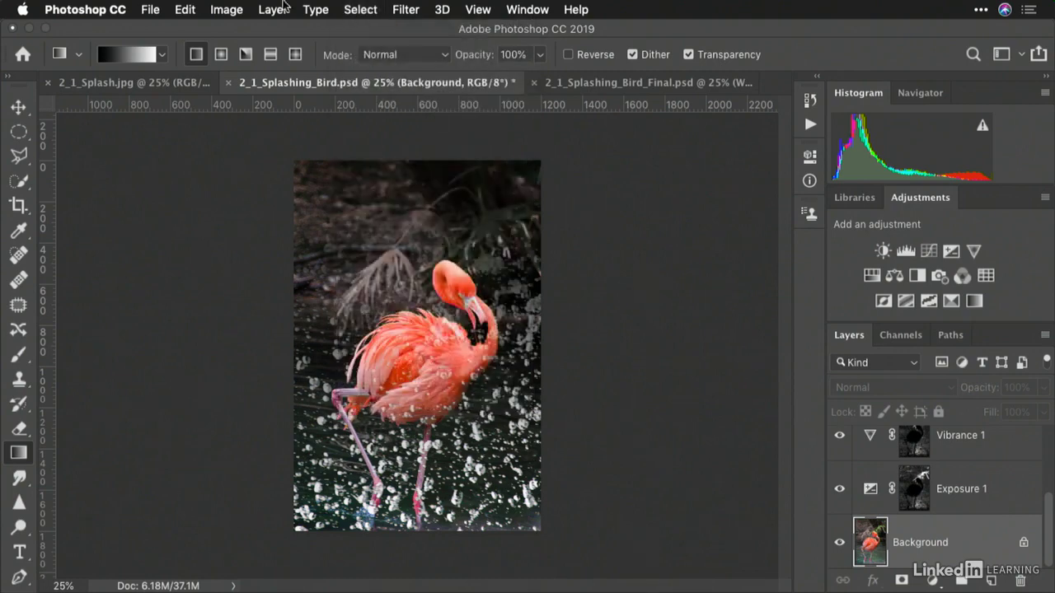
pyautogui.click(358, 9)
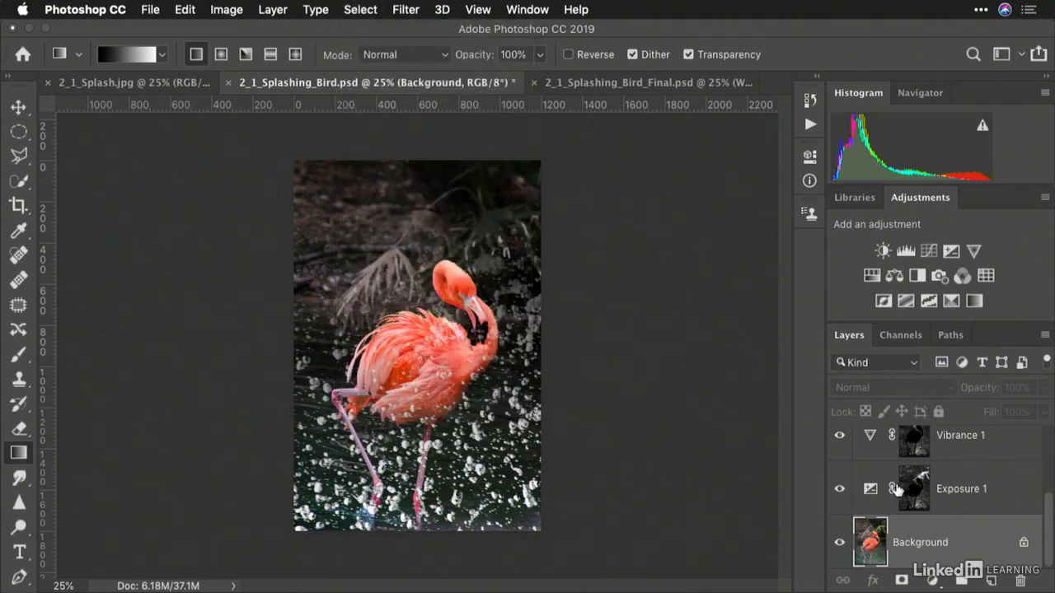
pyautogui.scroll(3, 888, 497)
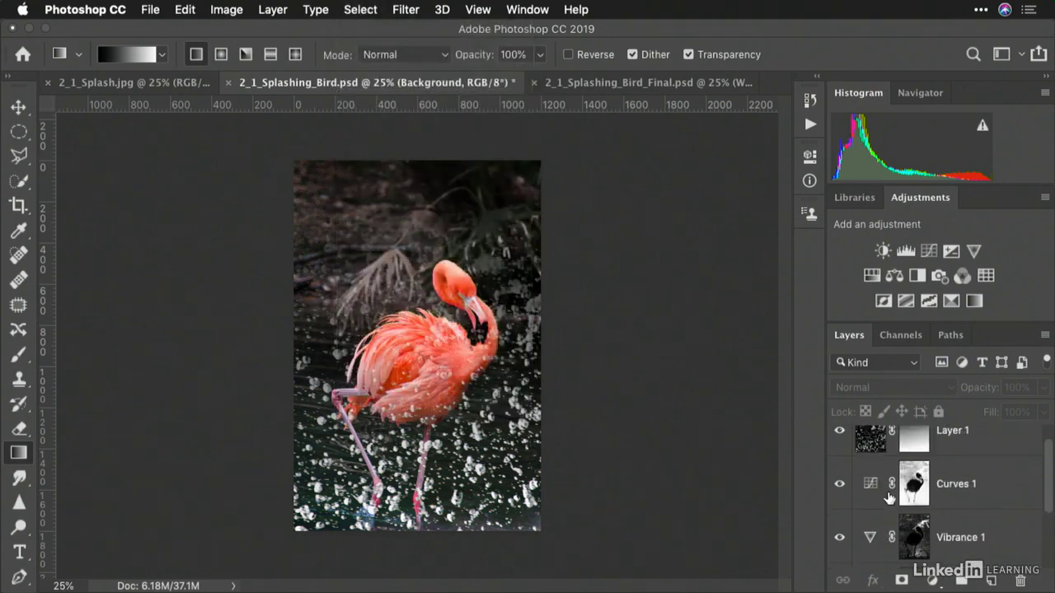
pyautogui.moveTo(842, 466); pyautogui.dragTo(847, 583)
pyautogui.click(845, 560)
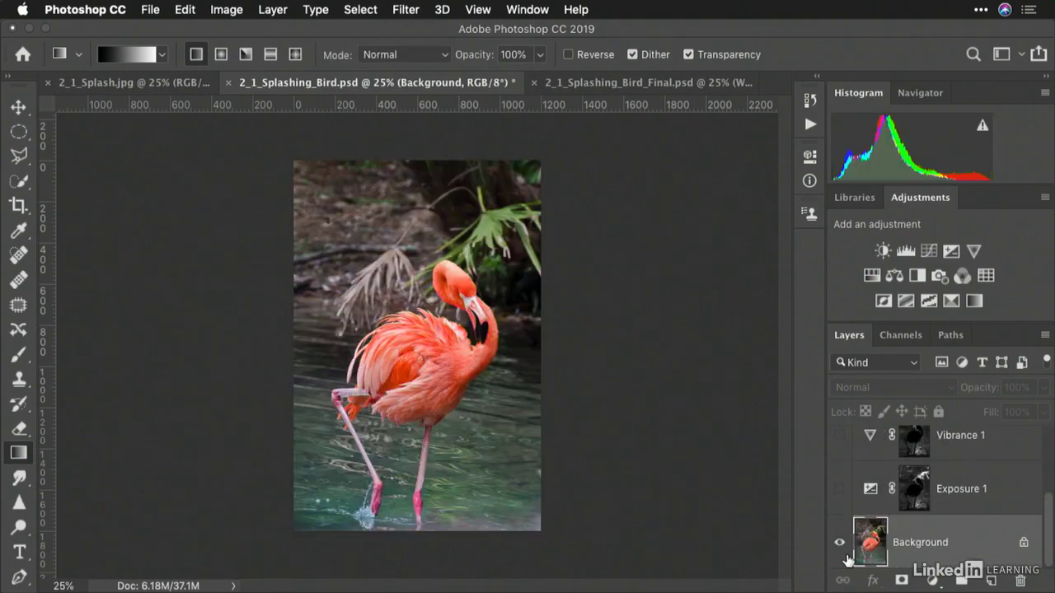
pyautogui.click(841, 489)
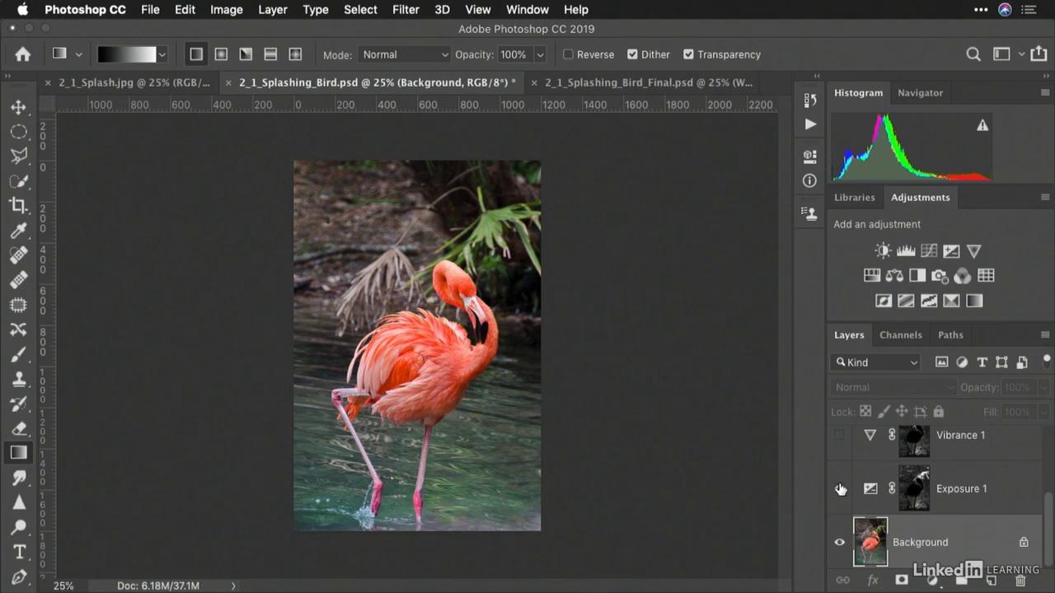
pyautogui.click(841, 438)
pyautogui.scroll(3, 841, 438)
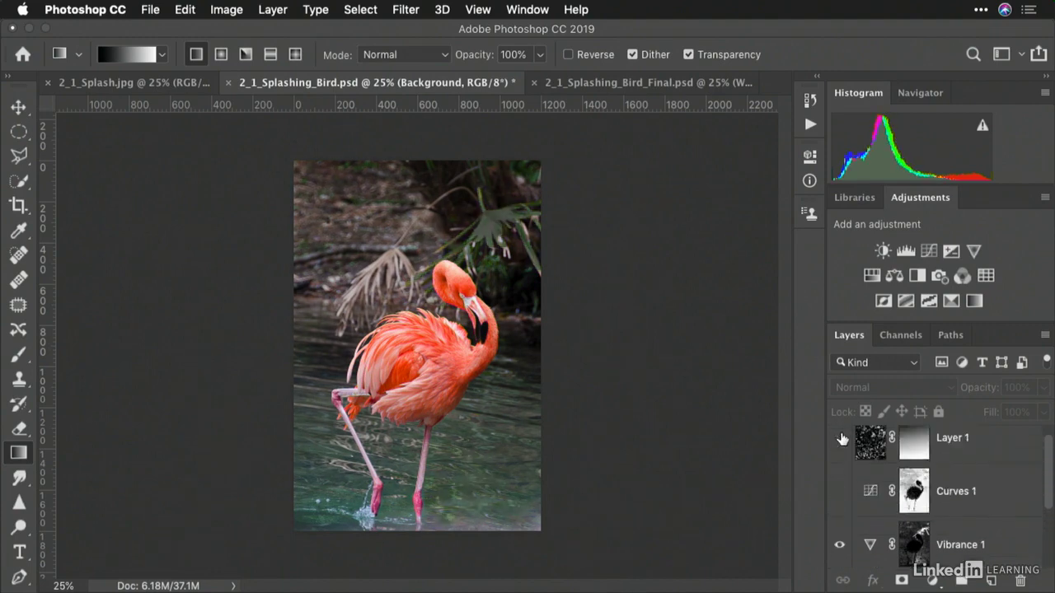
pyautogui.click(839, 492)
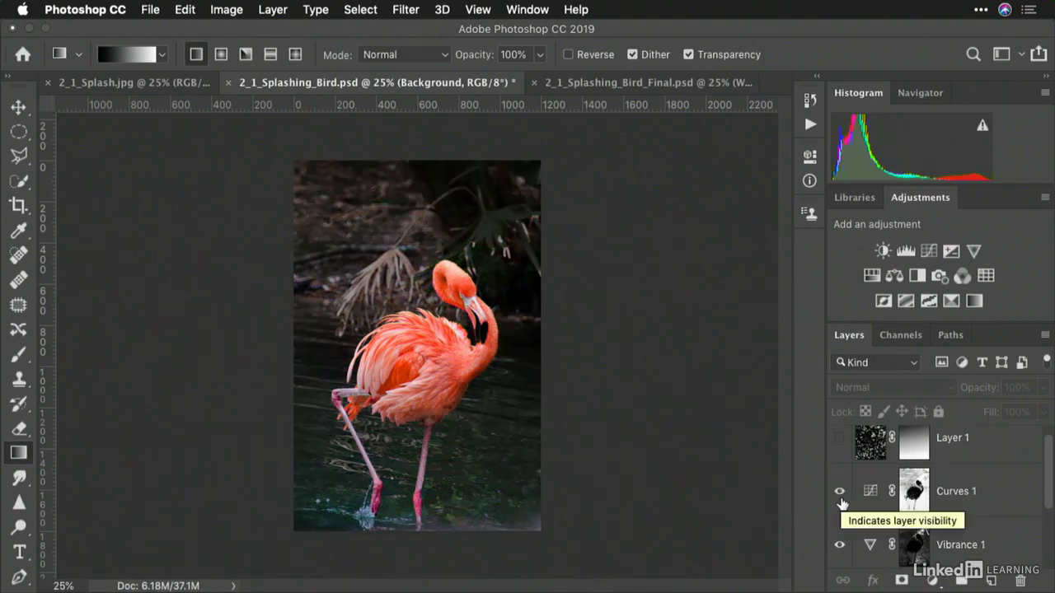
pyautogui.scroll(1, 840, 502)
pyautogui.click(836, 466)
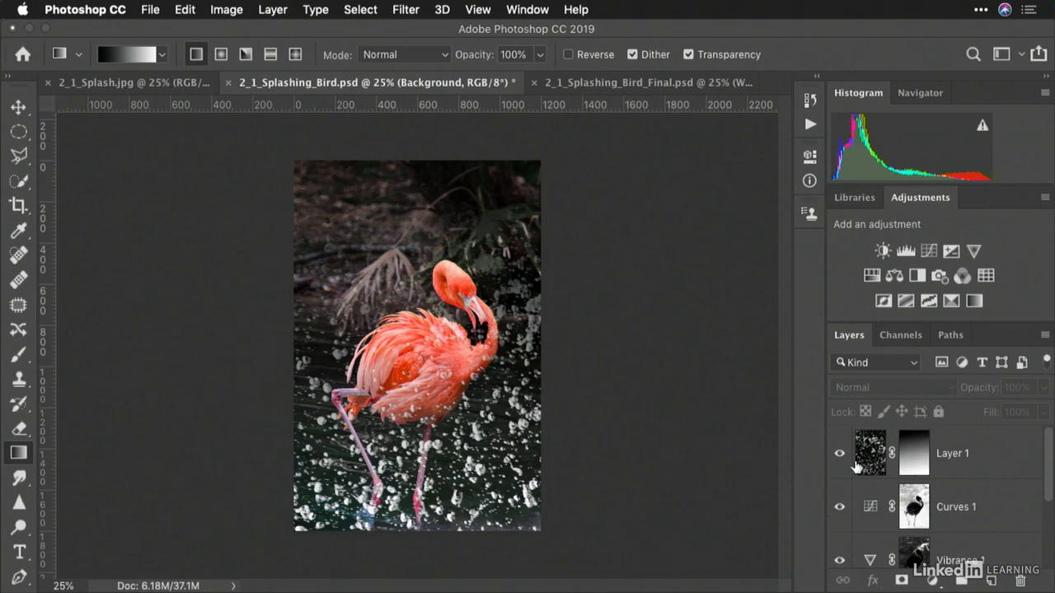
pyautogui.click(840, 459)
pyautogui.click(840, 459)
pyautogui.click(840, 459)
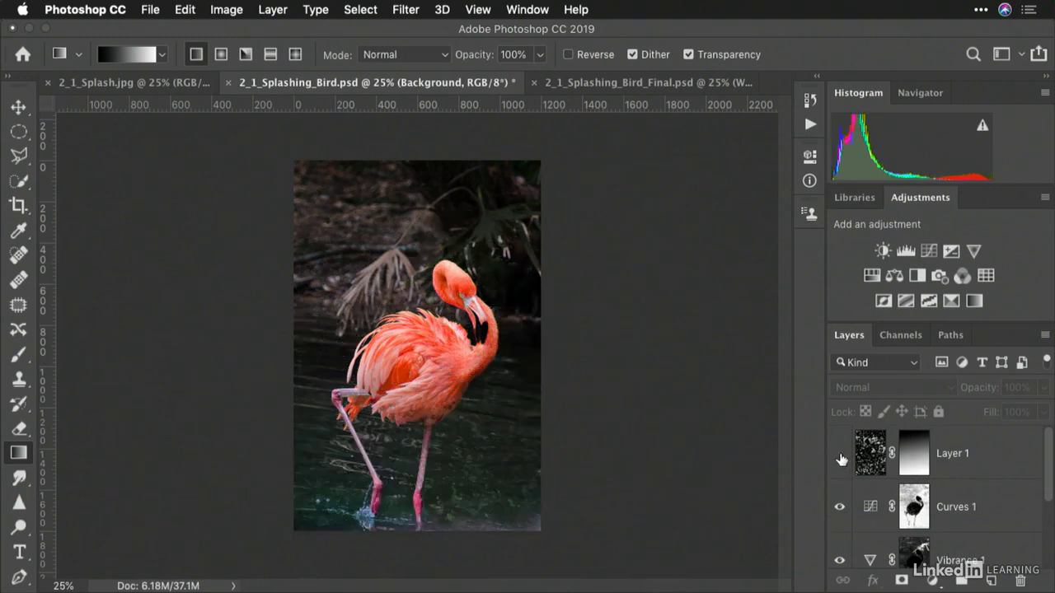